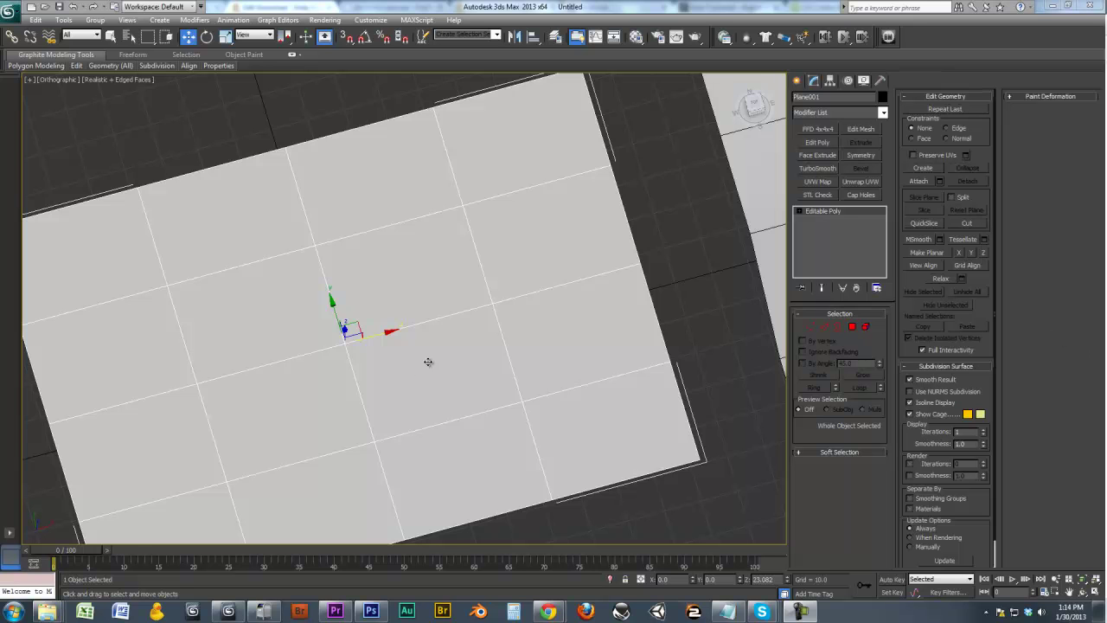
Inspect the flat plane and the neighbouring bent plane from several angles, ending with the flat plane selected.
middle_click_drag(428, 361, 442, 336, "alt")
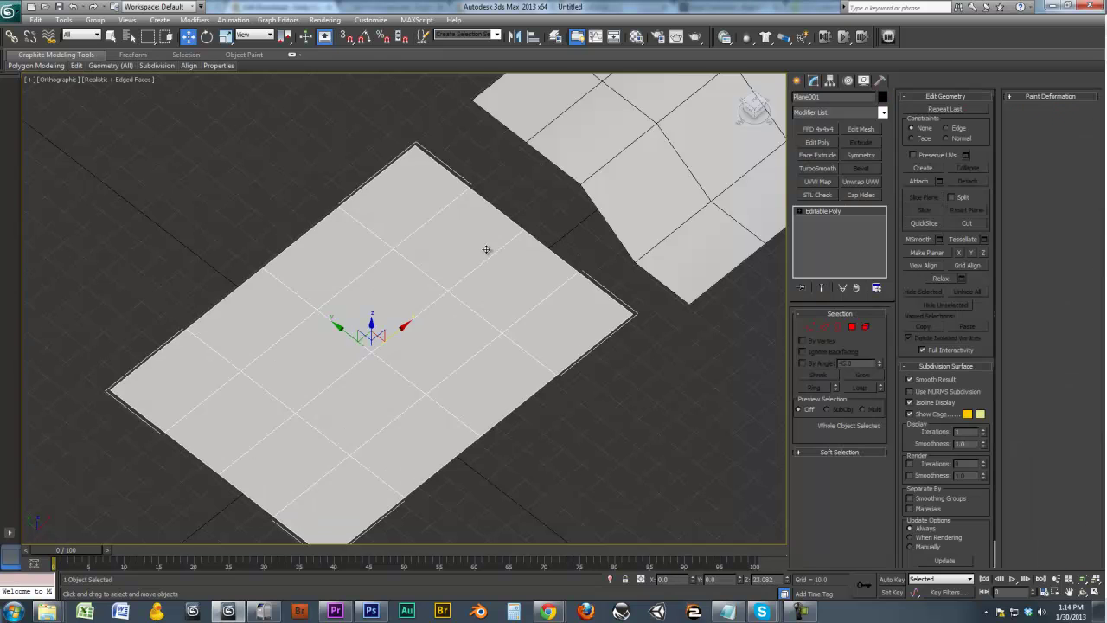
middle_click_drag(486, 250, 423, 311, "alt")
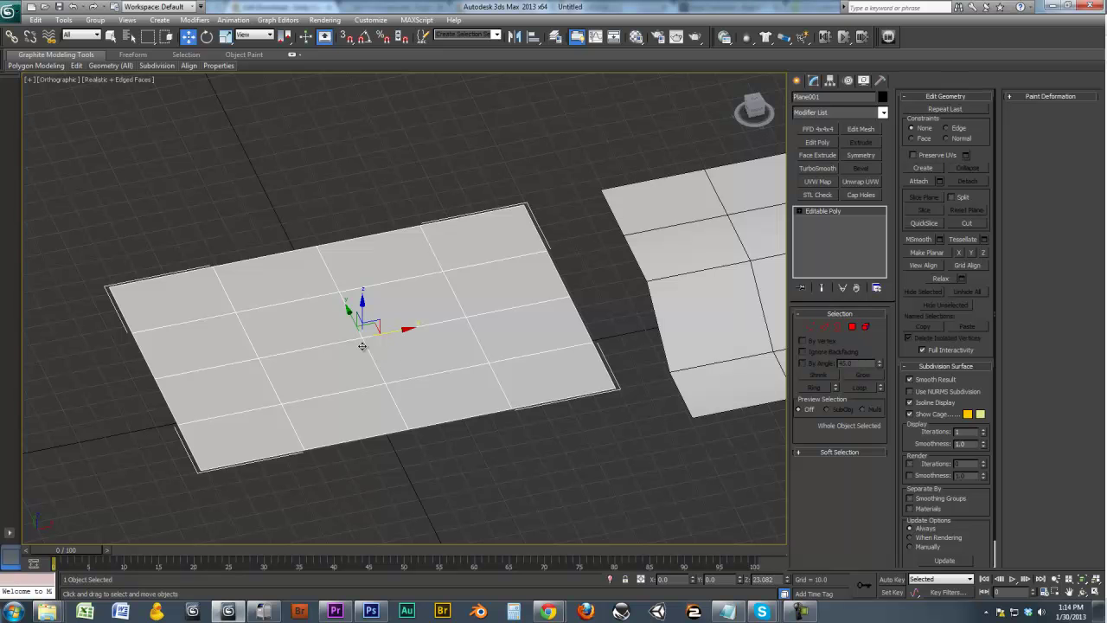
middle_click_drag(362, 346, 650, 303, "alt")
left_click(567, 343)
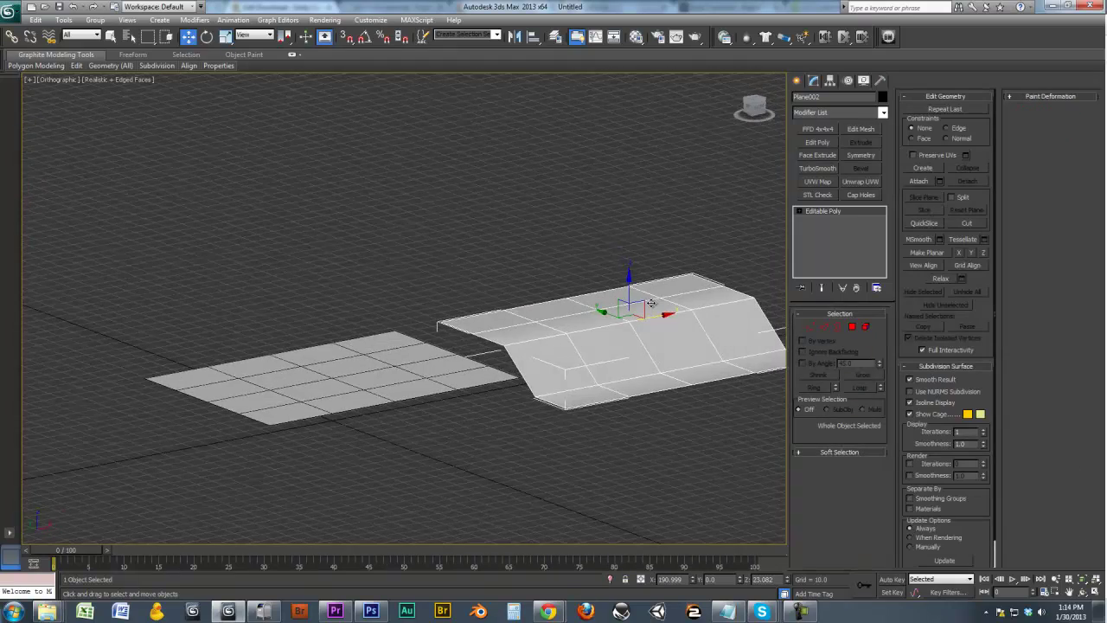
key("p")
middle_click_drag(381, 293, 417, 266, "alt")
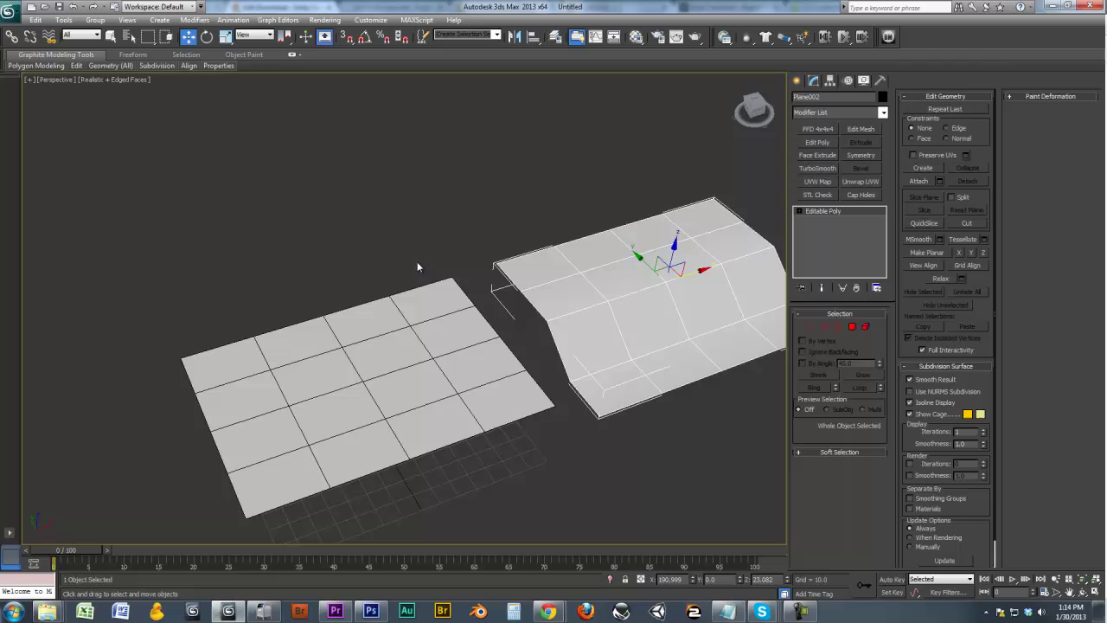
left_click(424, 334)
middle_click_drag(425, 334, 448, 191, "alt")
In the top wireframe view, draw a circle with a radius of about 22.8 centred on the flat plane.
key("t")
scroll(460, 309, "up", 3)
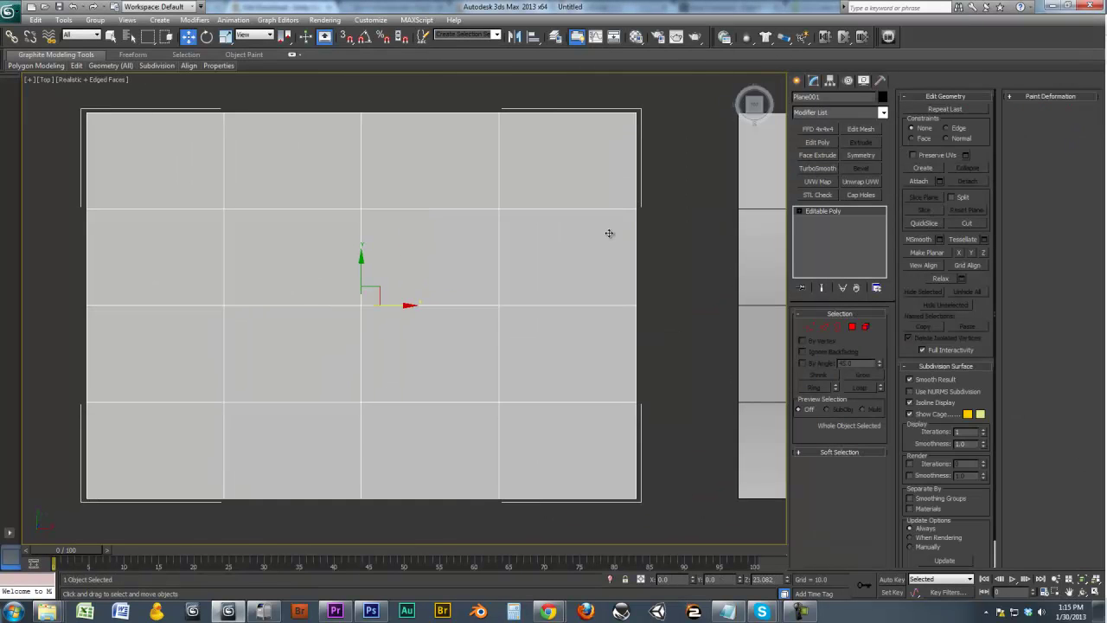
left_click(797, 80)
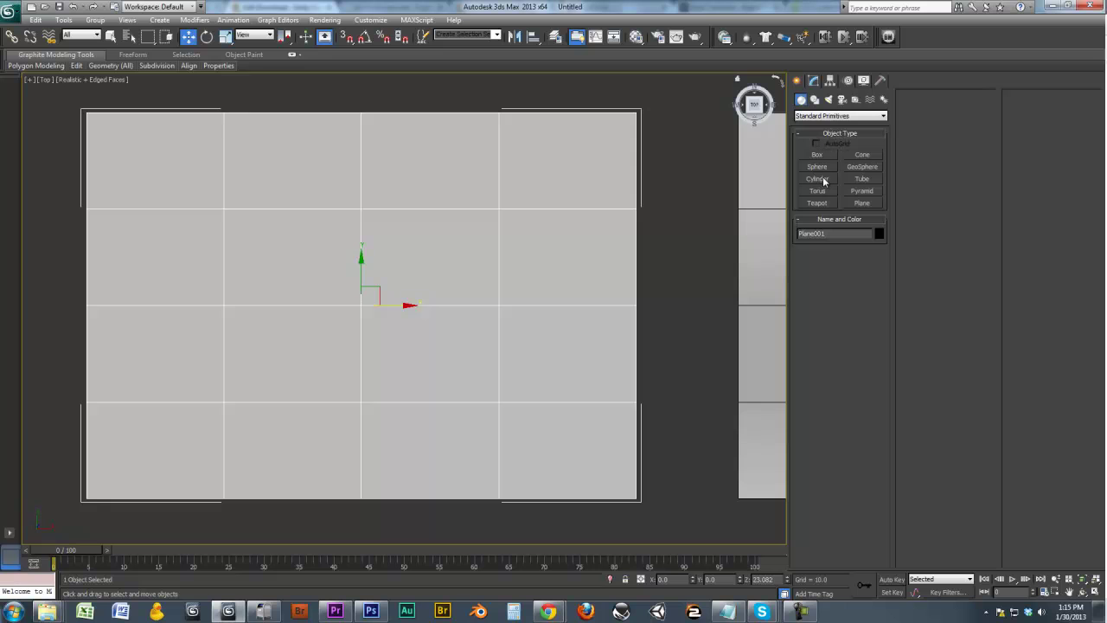
left_click(815, 99)
left_click(818, 176)
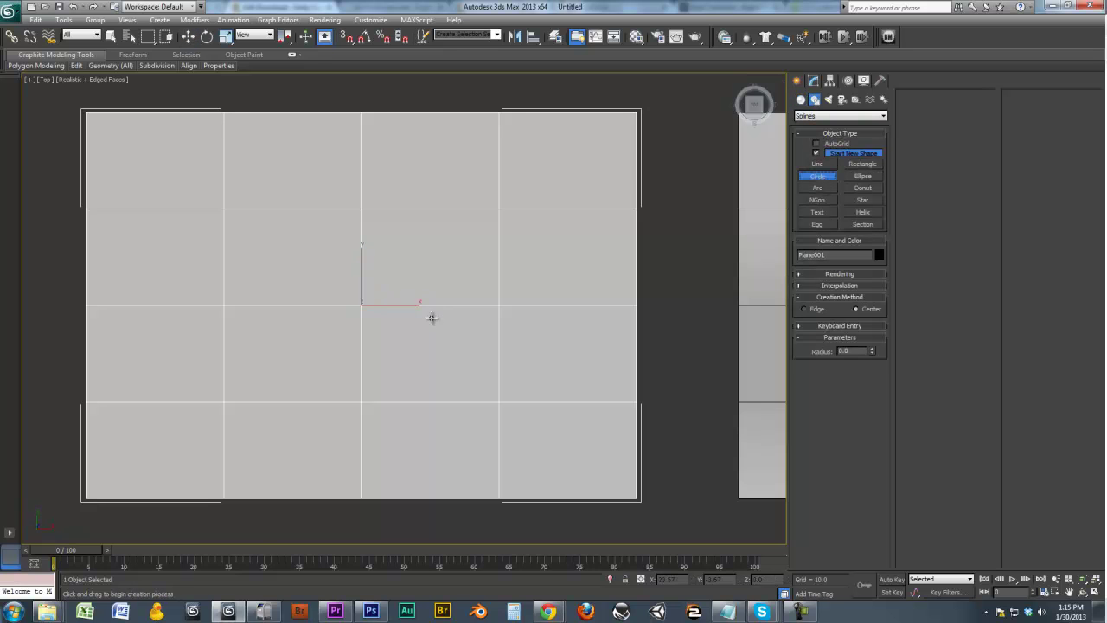
left_click_drag(361, 305, 294, 249)
key("F3")
key("w")
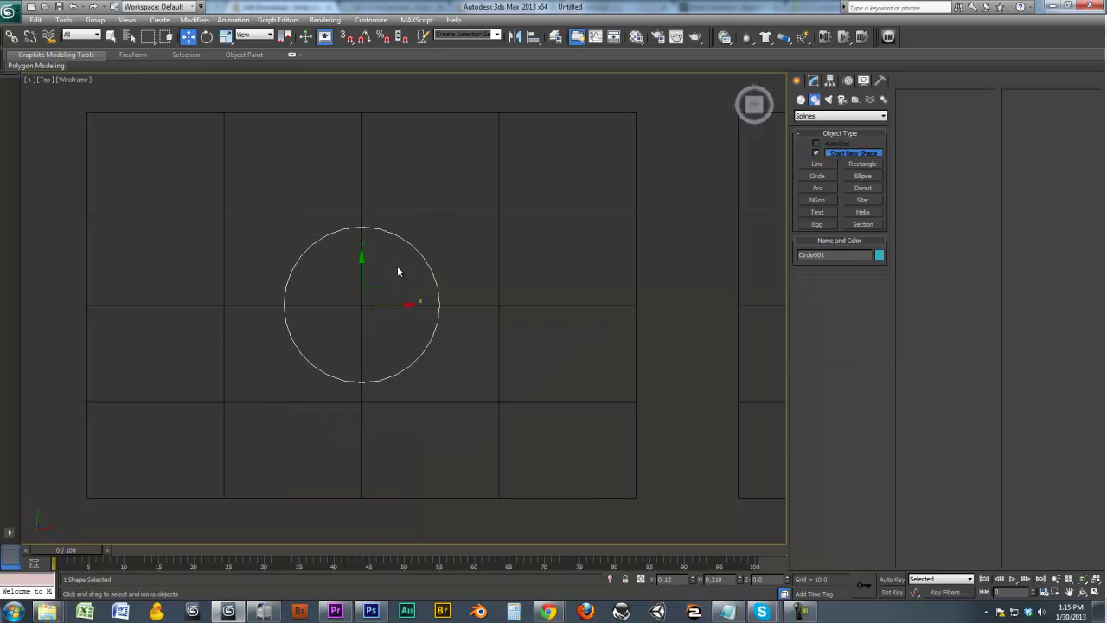
Reduce the circle's interpolation steps to 1 to turn it into an octagon.
left_click(813, 81)
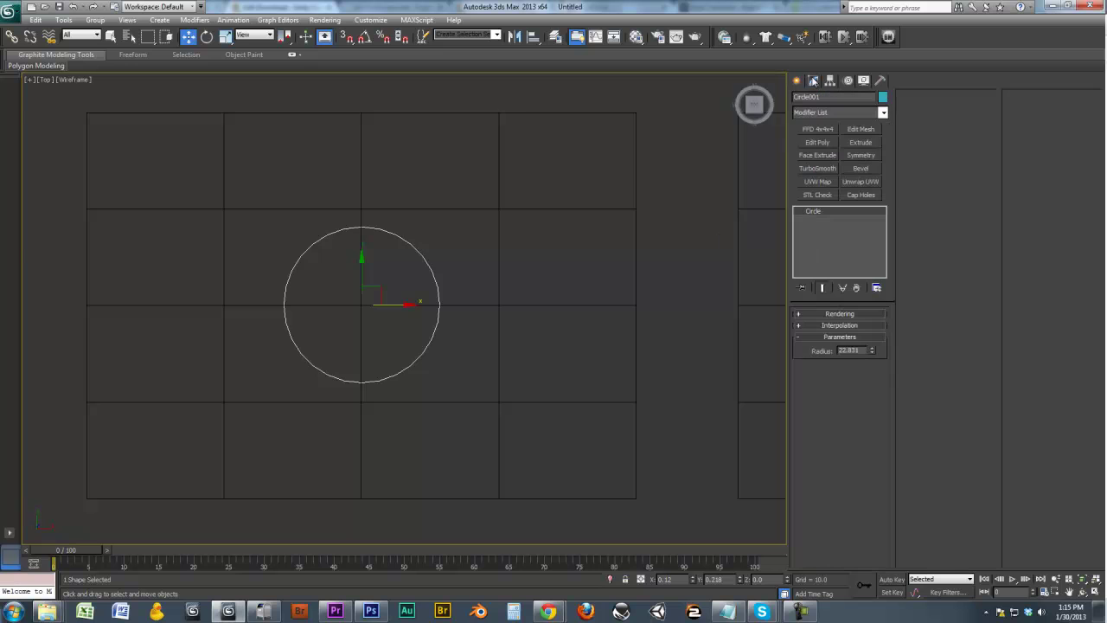
left_click(852, 326)
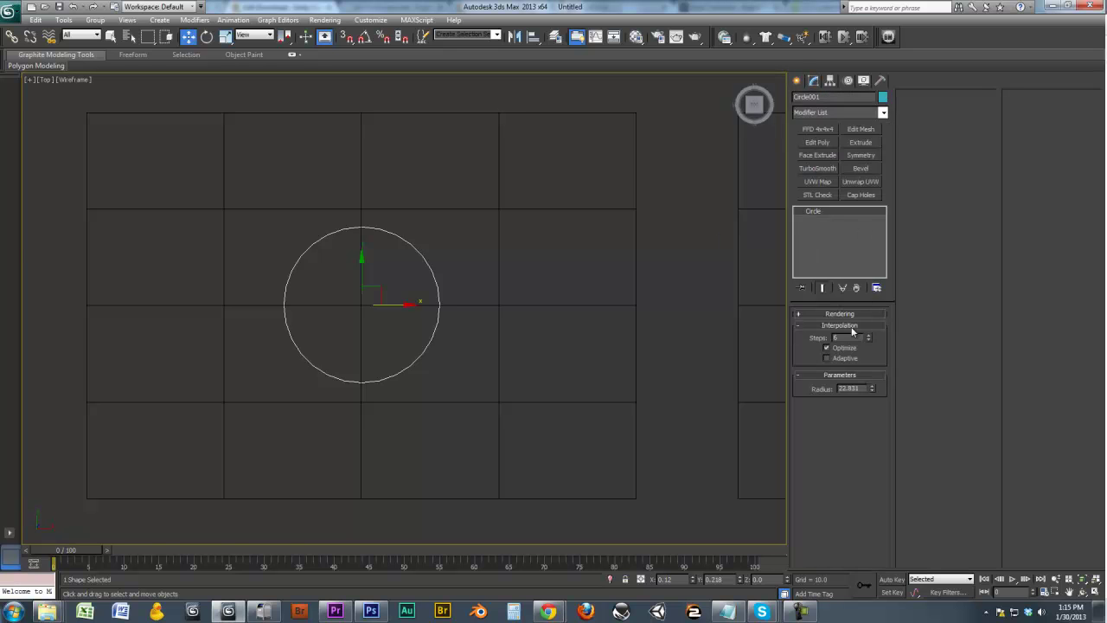
left_click_drag(869, 341, 869, 341)
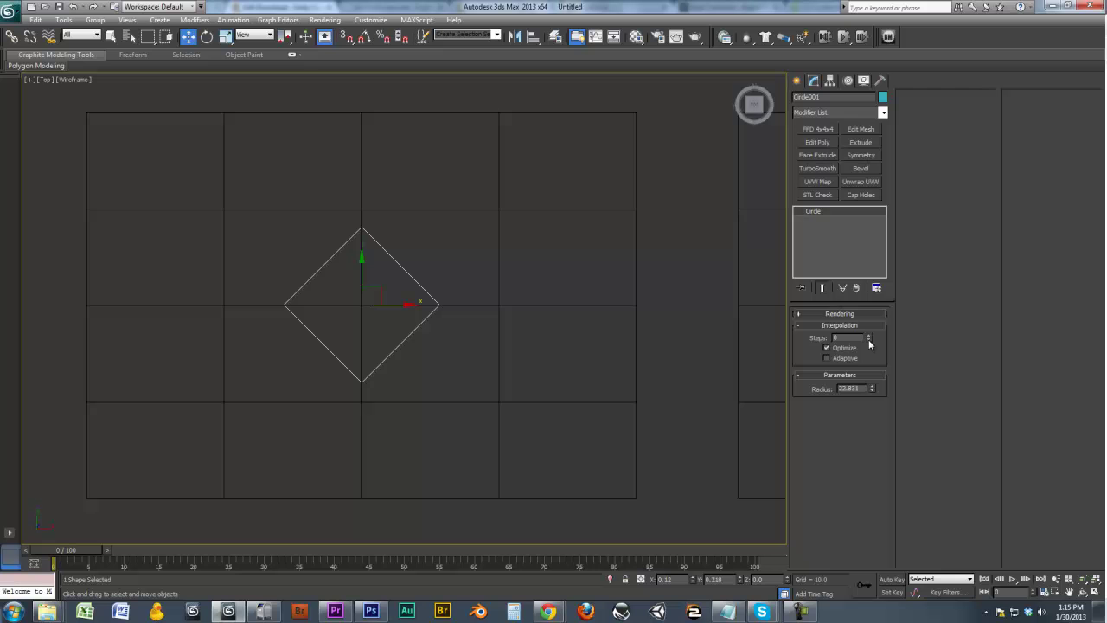
left_click(869, 335)
Select the flat plane, start Cut from the top view, and turn on snapping with Vertex as the snap target.
middle_click_drag(424, 329, 360, 306, "alt")
key("t")
scroll(365, 304, "down", 5)
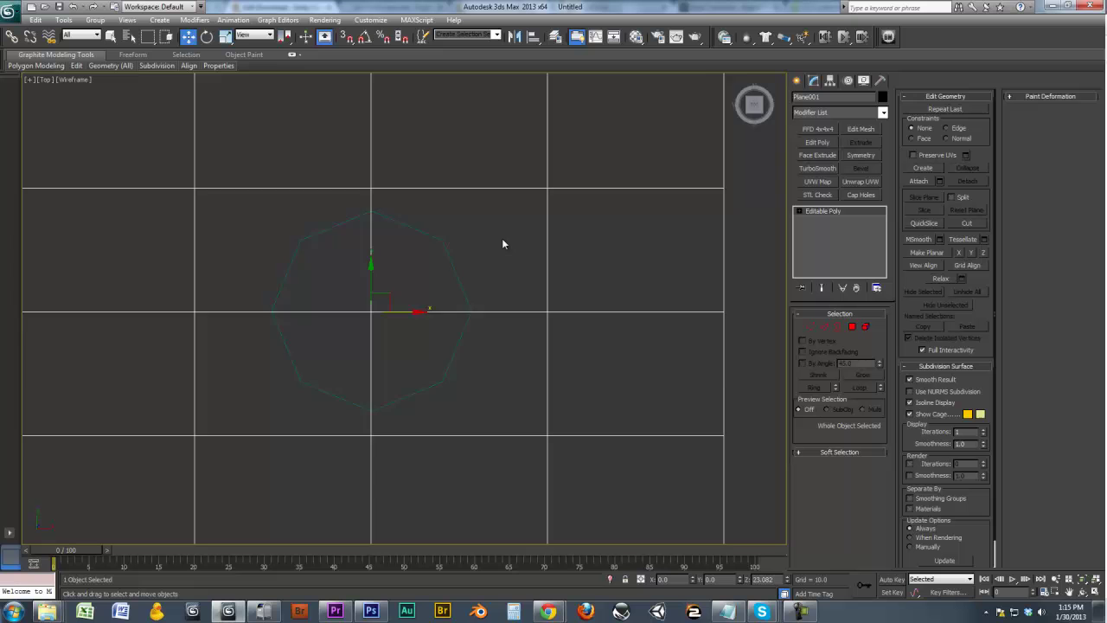
scroll(489, 268, "down", 2)
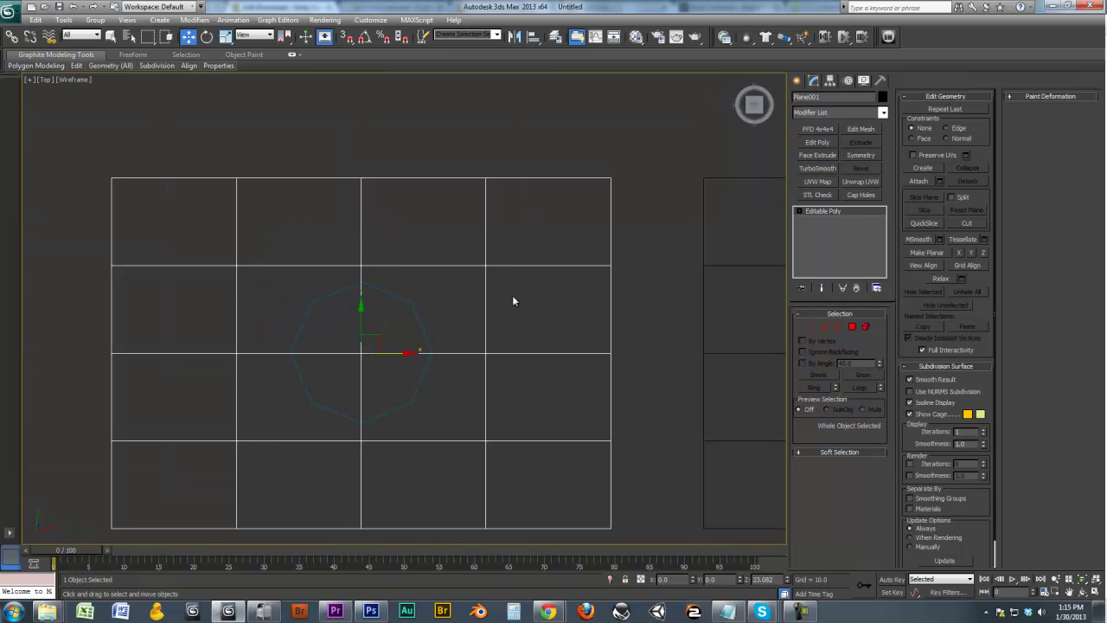
middle_click_drag(441, 320, 487, 288)
scroll(471, 251, "up", 2)
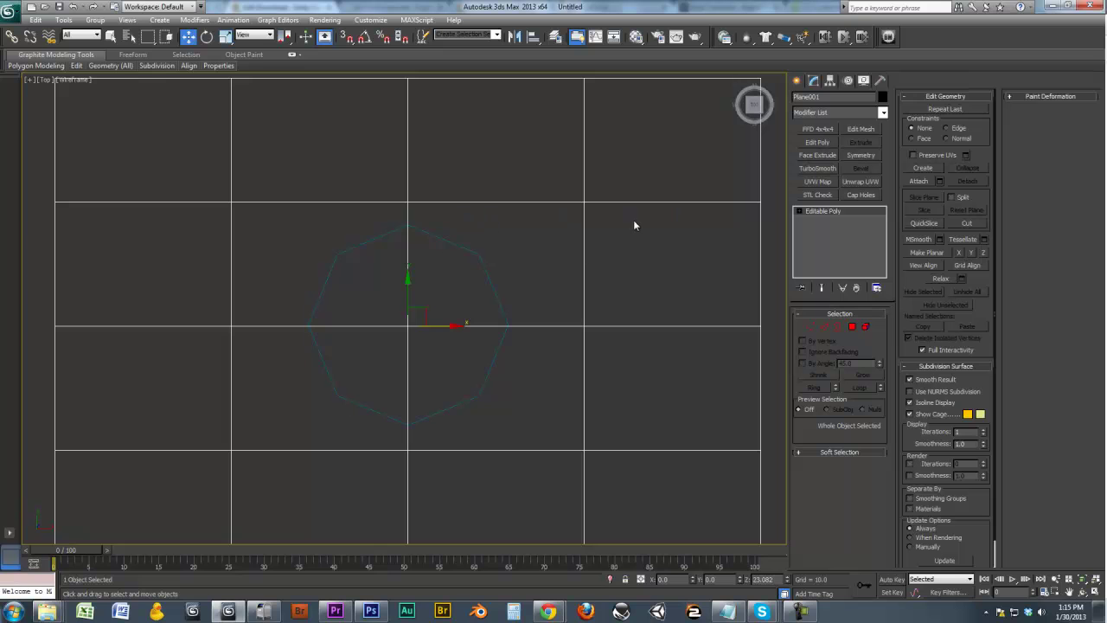
left_click(967, 223)
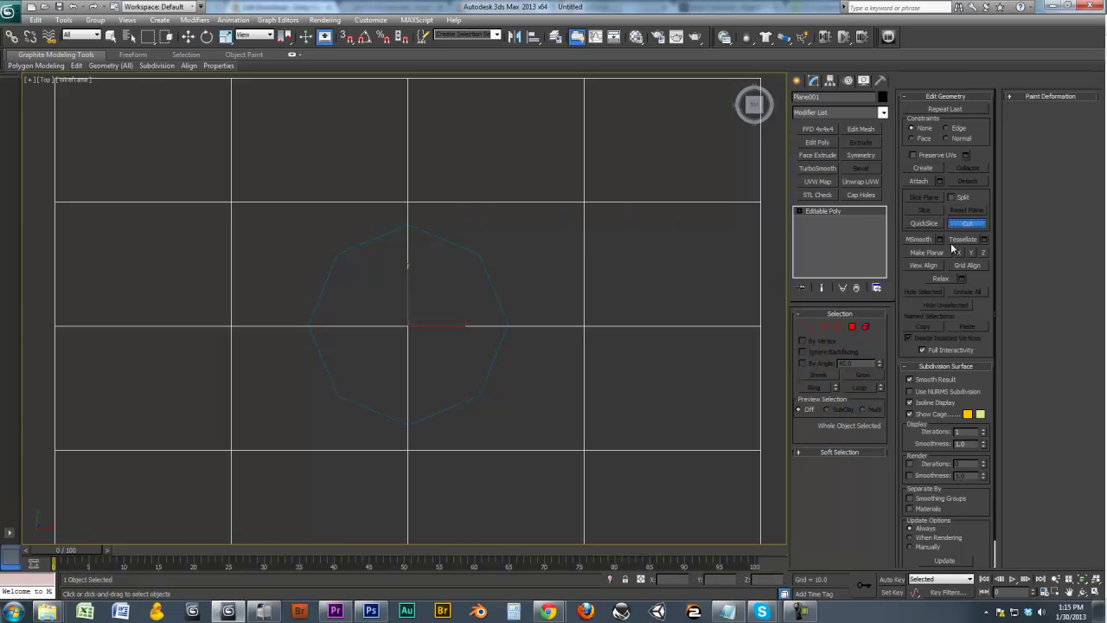
key("s")
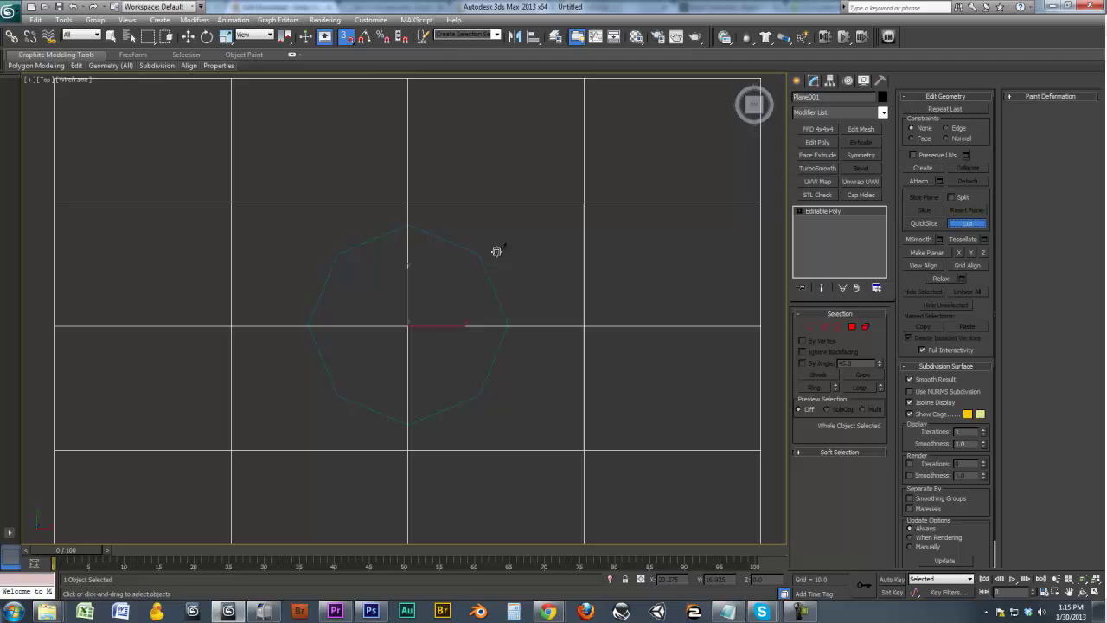
right_click(349, 38)
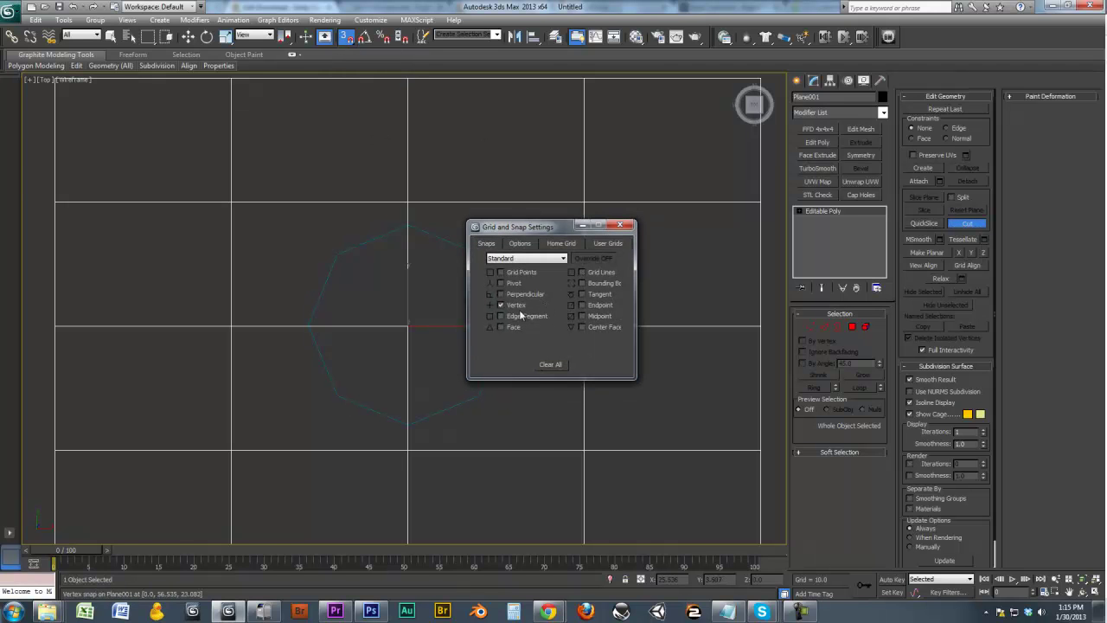
left_click(621, 226)
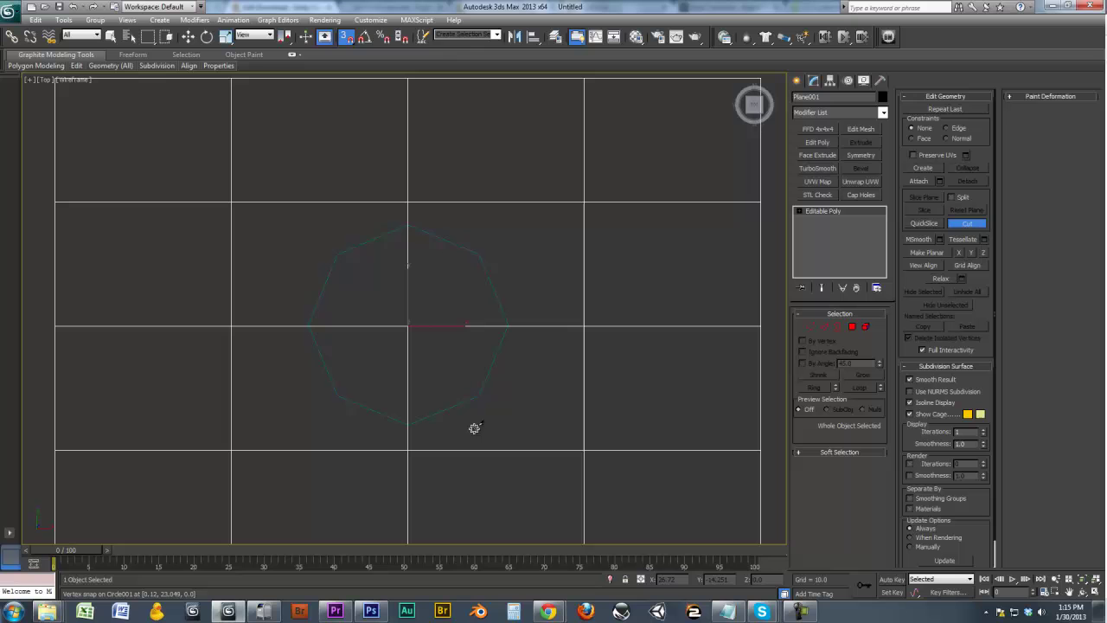
Cut a closed octagon into the flat plane, snapping each cut point to the circle's eight vertices.
left_click(408, 226)
left_click(478, 254)
left_click(507, 326)
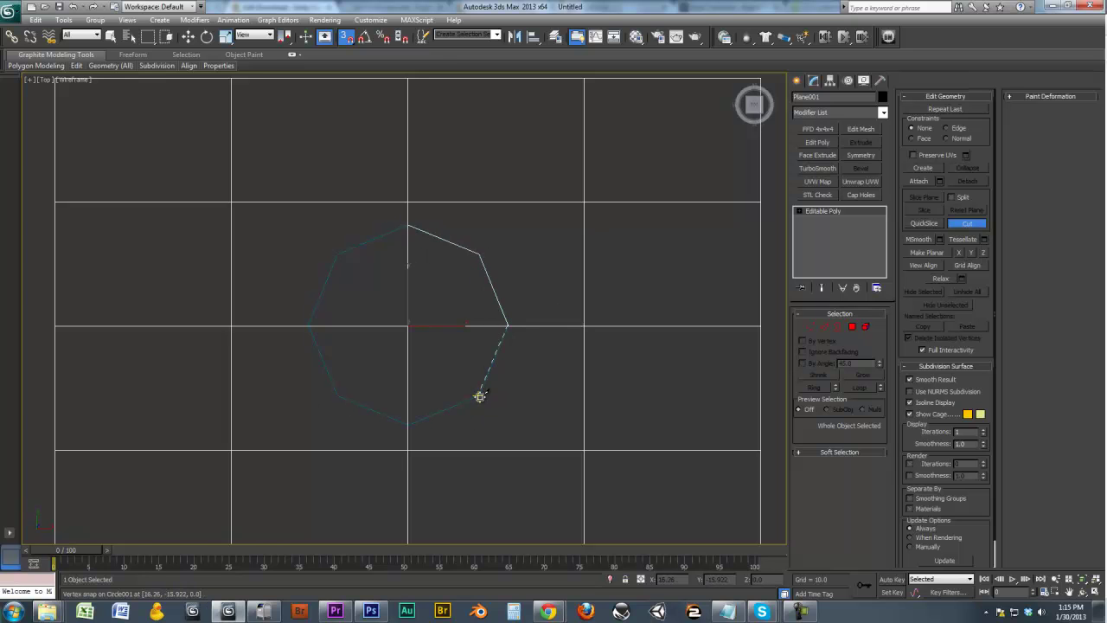
left_click(479, 397)
left_click(407, 424)
left_click(337, 396)
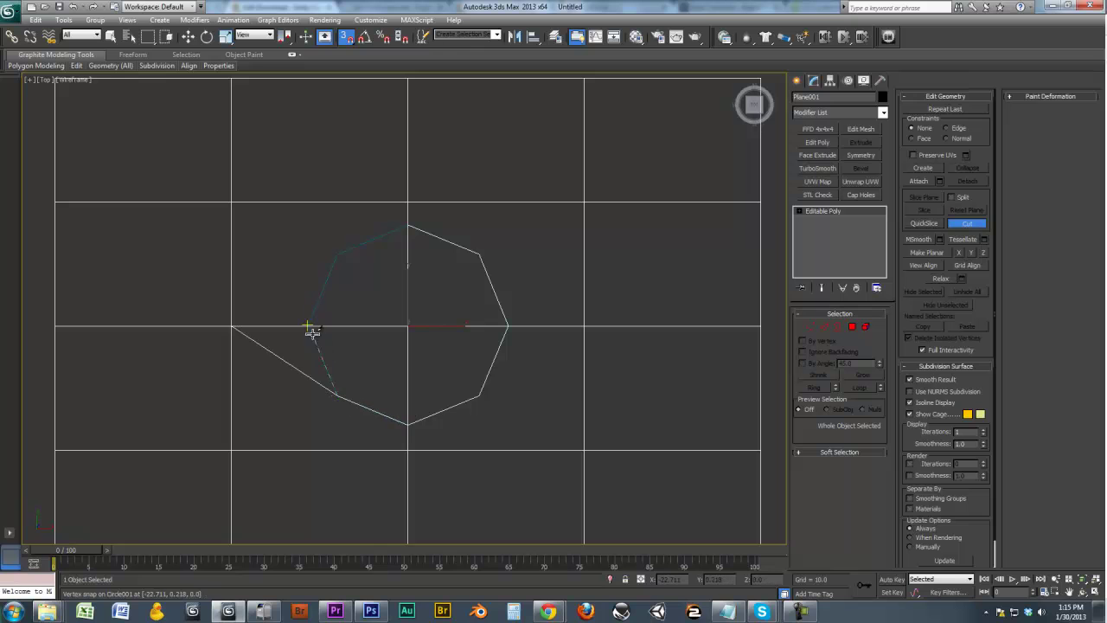
left_click(309, 326)
left_click(336, 253)
left_click(408, 226)
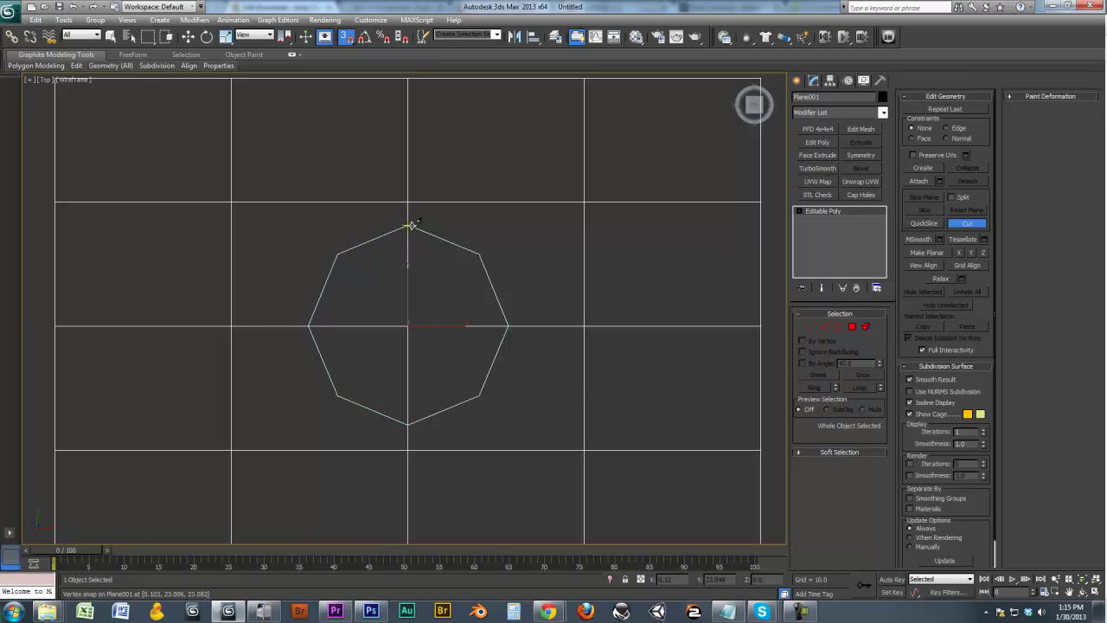
Cut edges from the octagon's four diagonal corners to the nearest grid vertices of the plane, and end the Cut tool.
left_click(479, 252)
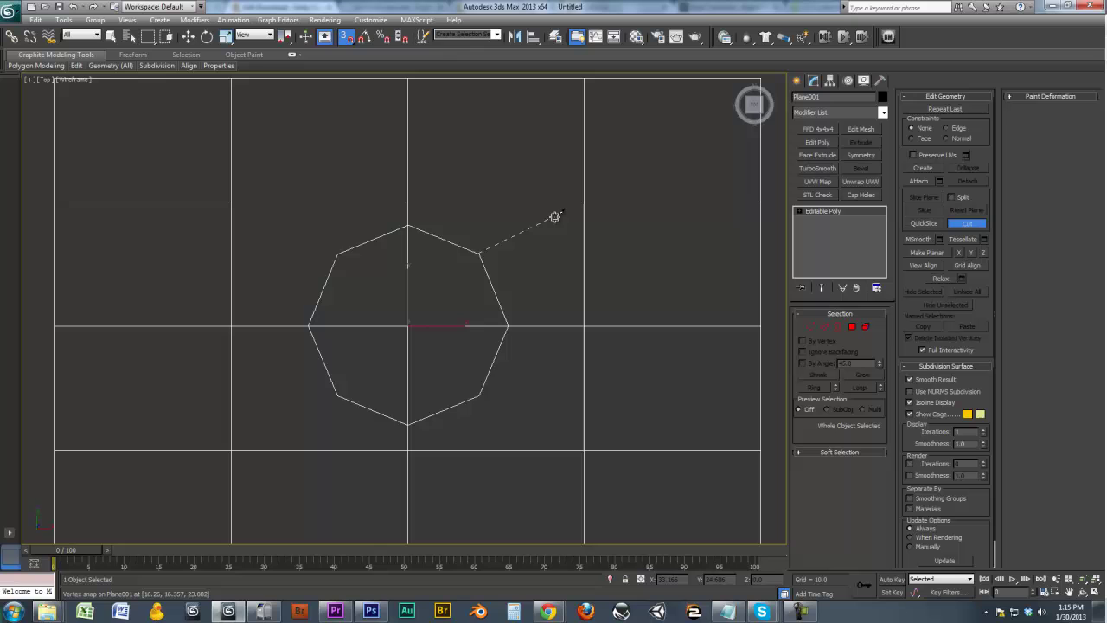
left_click(584, 203)
left_click(480, 395)
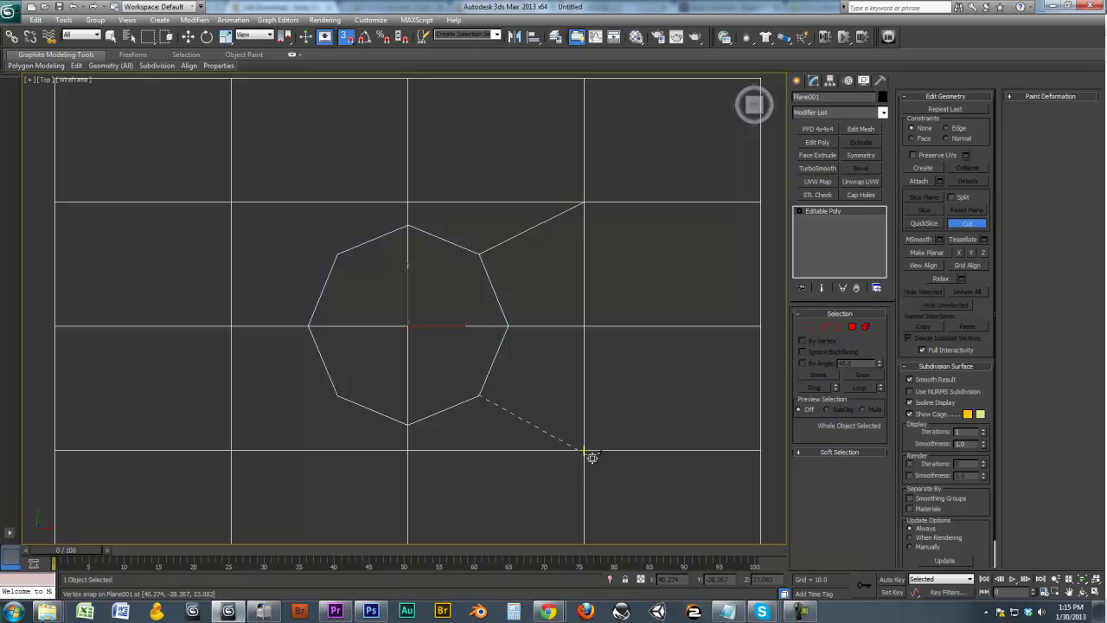
left_click(231, 451)
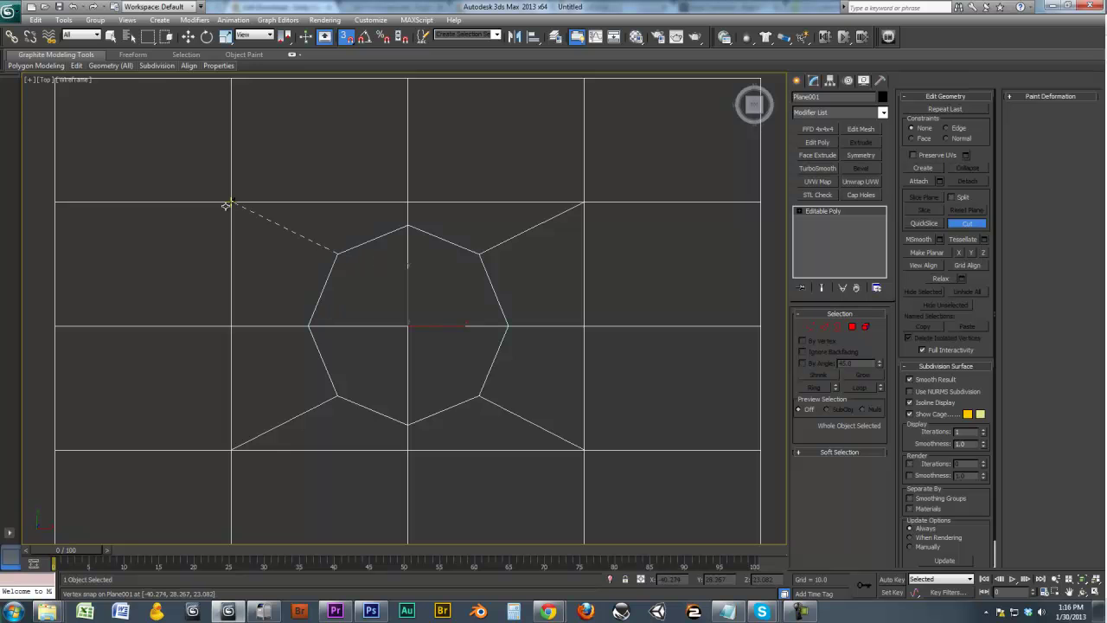
right_click(378, 306)
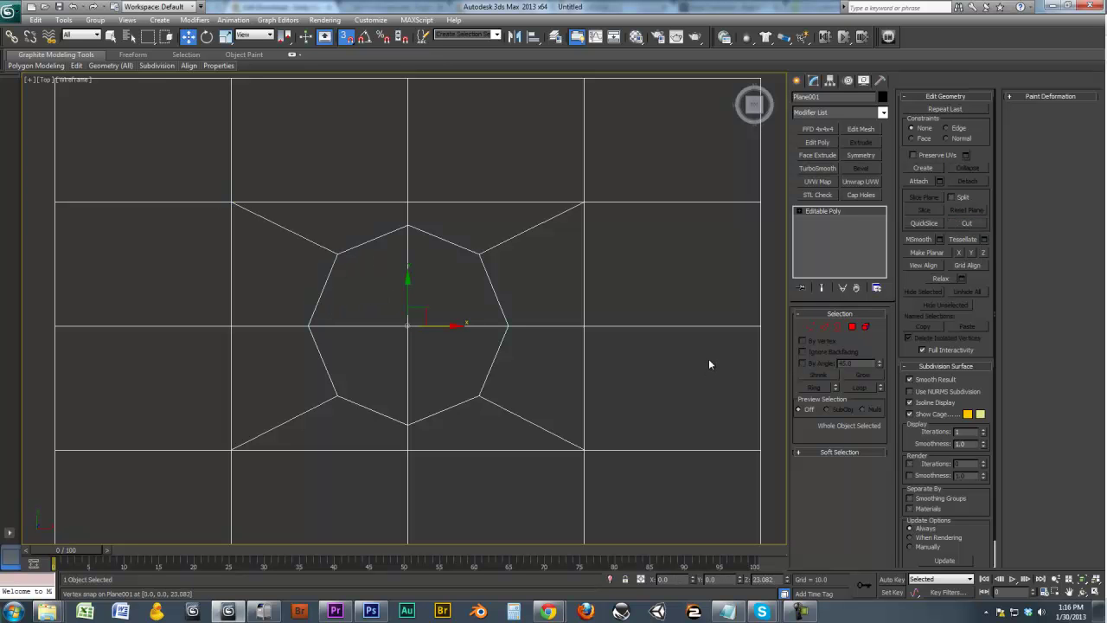
Delete the four polygons inside the octagon in shaded view to open a hole, and leave polygon editing.
left_click(852, 327)
middle_click_drag(527, 354, 554, 287, "alt")
key("F3")
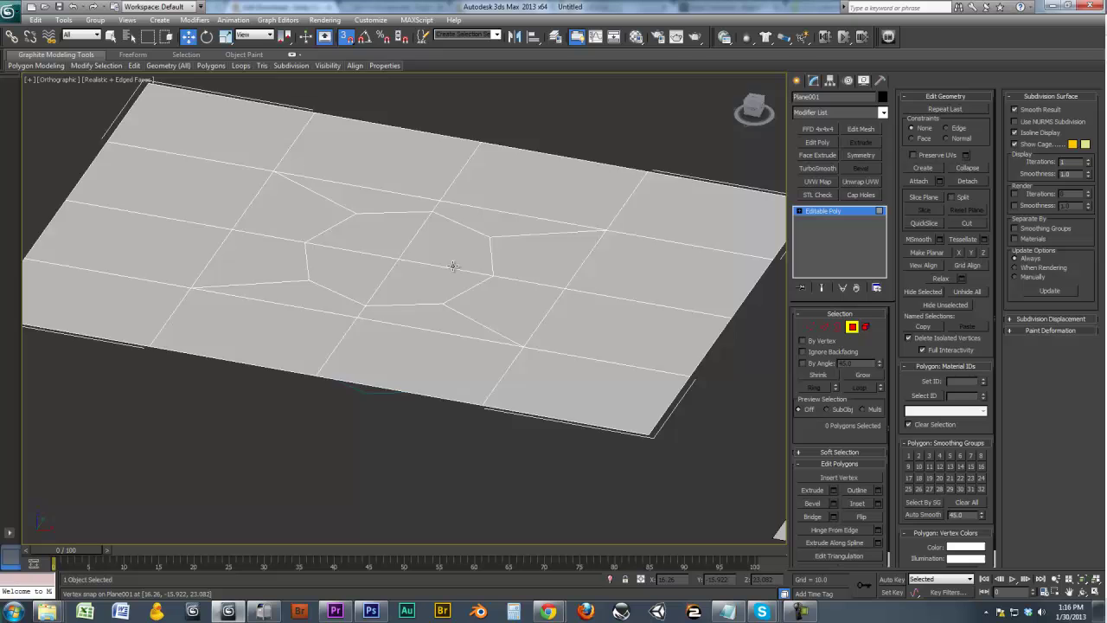
middle_click_drag(452, 266, 452, 243, "alt")
left_click(440, 239)
left_click(373, 250, "ctrl")
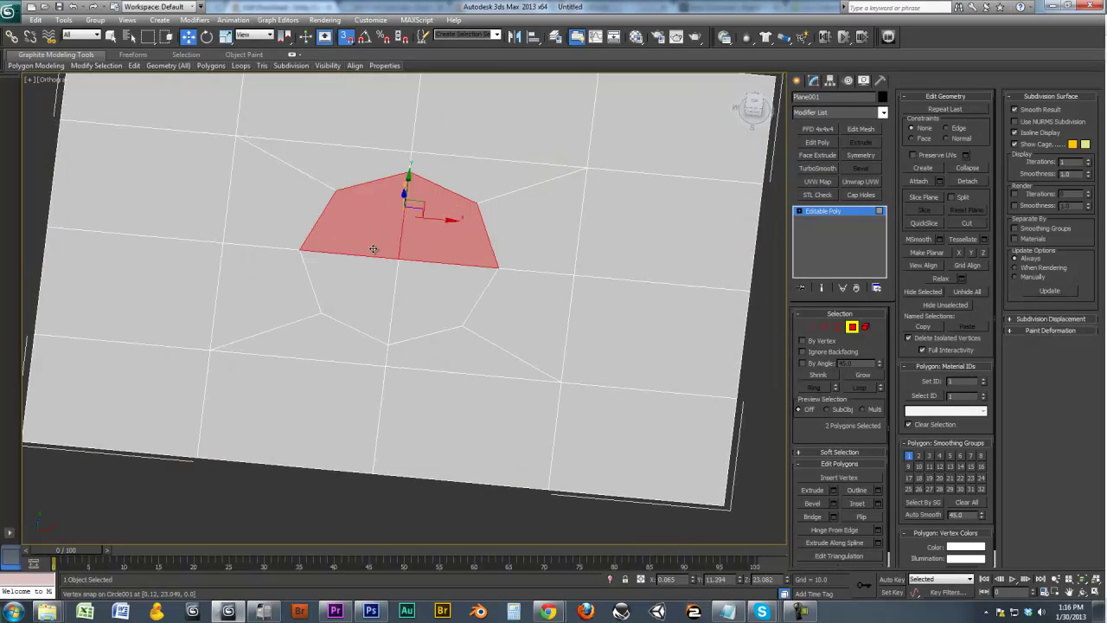
left_click(363, 281, "ctrl")
left_click(424, 280, "ctrl")
key("Delete")
middle_click_drag(425, 279, 432, 351, "alt")
left_click(854, 328)
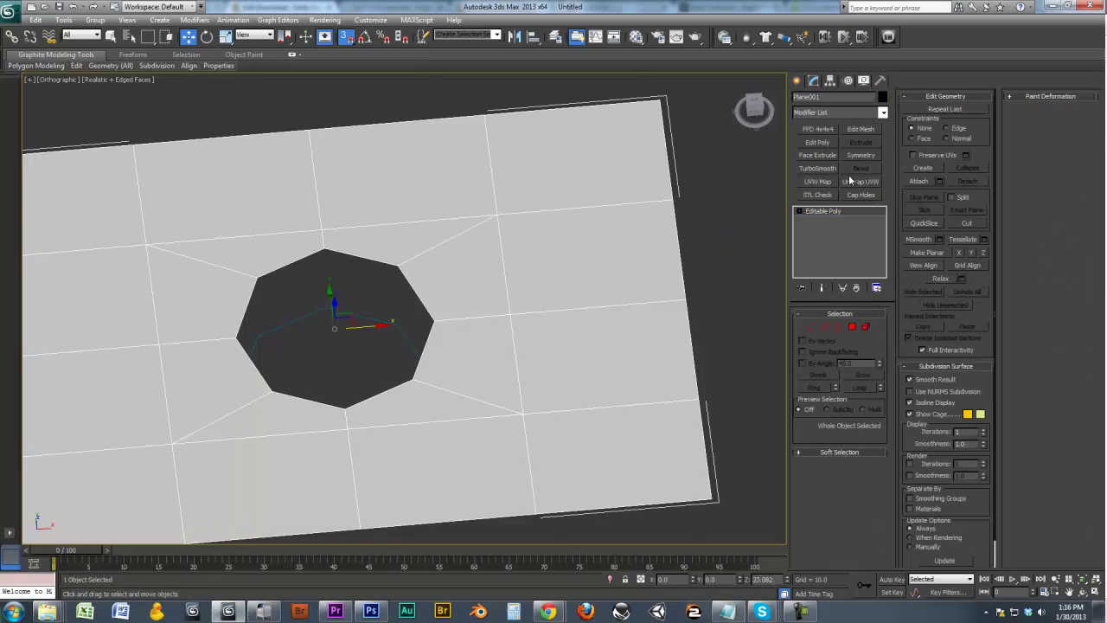
Apply TurboSmooth to the plane with 2 iterations and Isoline Display enabled.
left_click(817, 168)
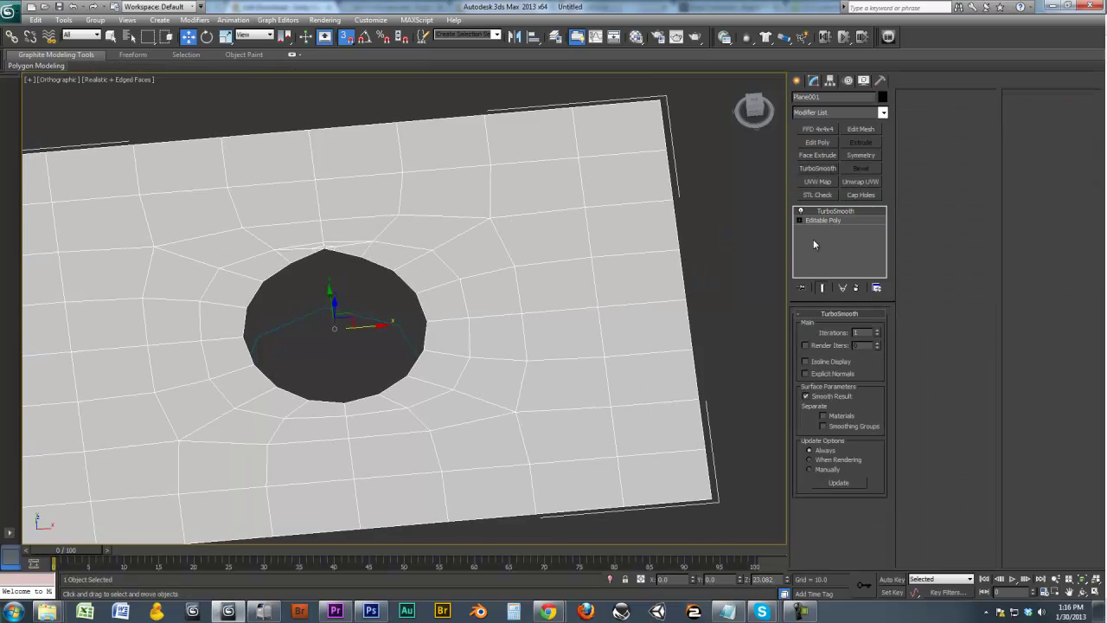
left_click(879, 332)
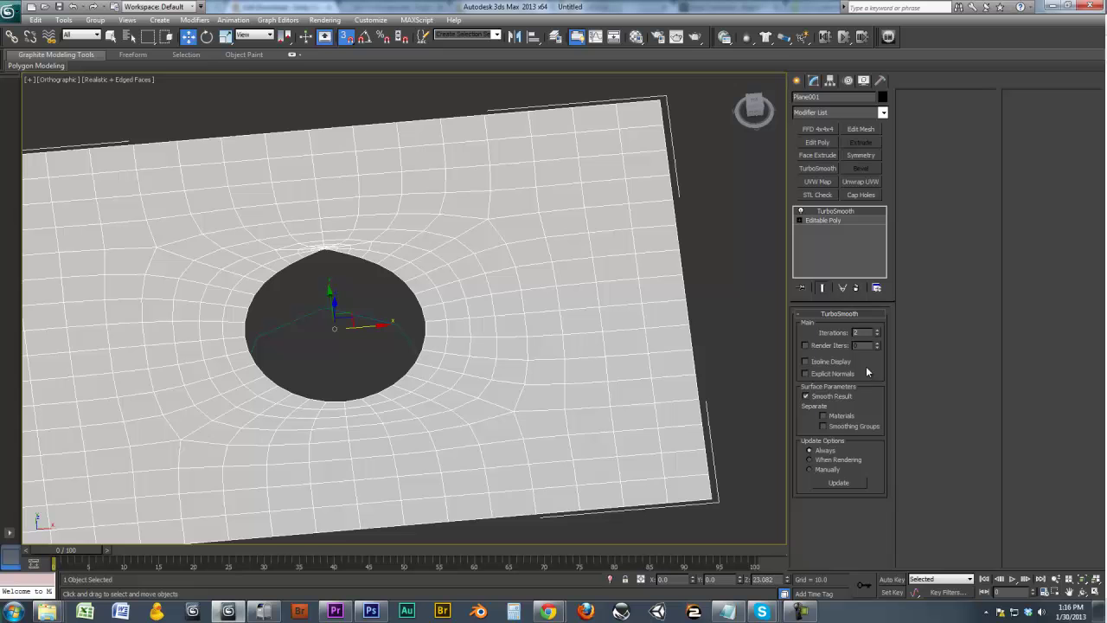
left_click(829, 362)
left_click(738, 333)
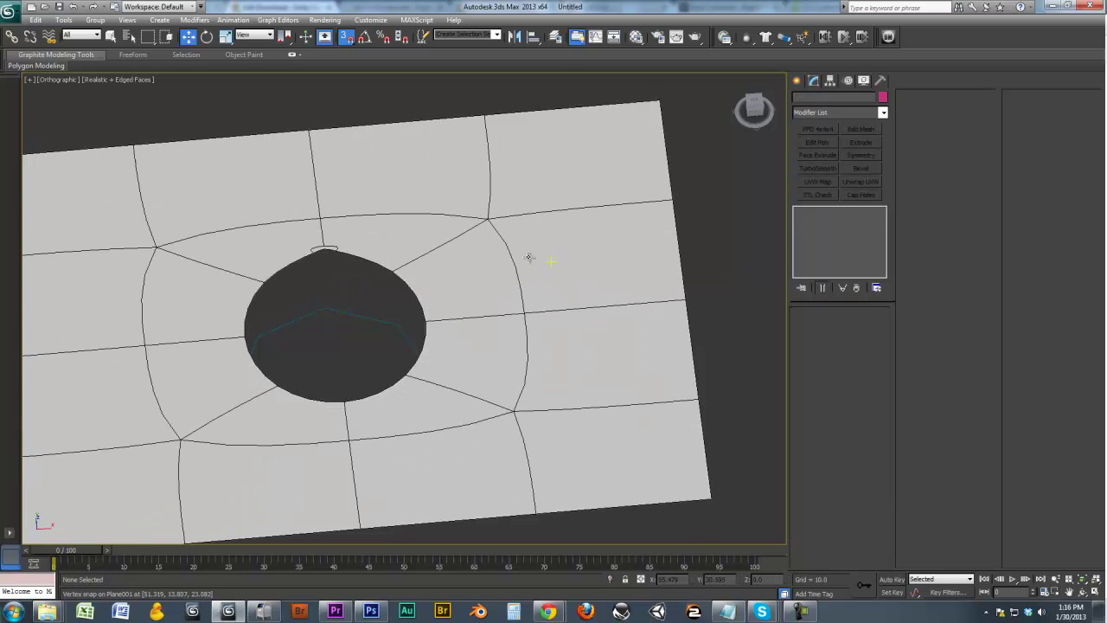
left_click(507, 258)
middle_click_drag(502, 258, 460, 286, "alt")
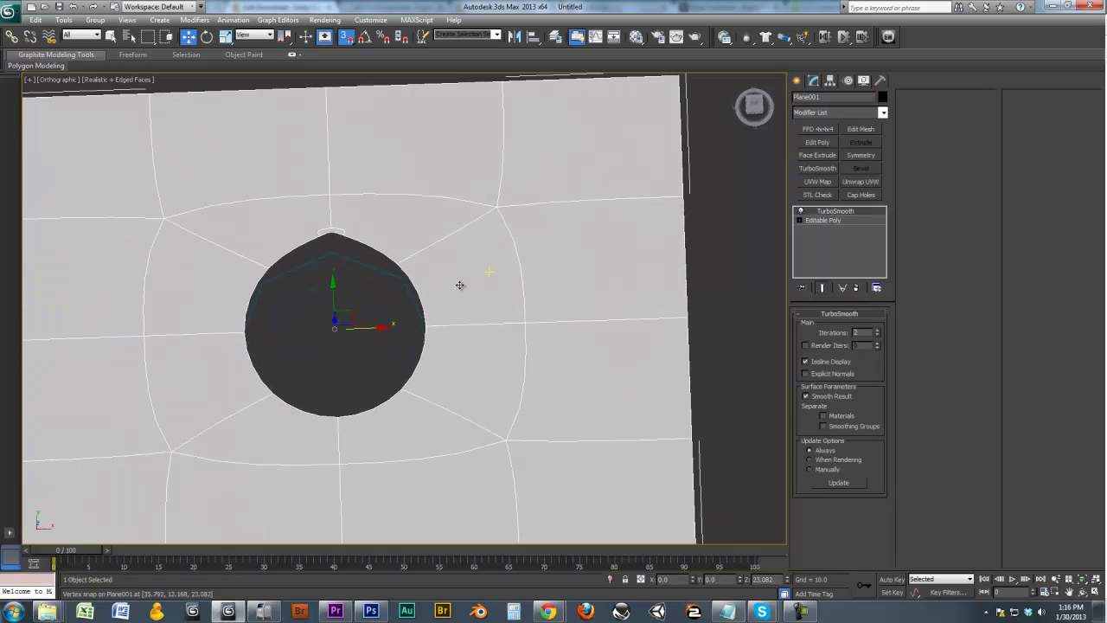
Target-weld the stray vertices at the hole's upper corner onto the corner vertex of the plane's octagonal opening.
left_click(800, 220)
left_click(820, 229)
scroll(366, 284, "up", 5)
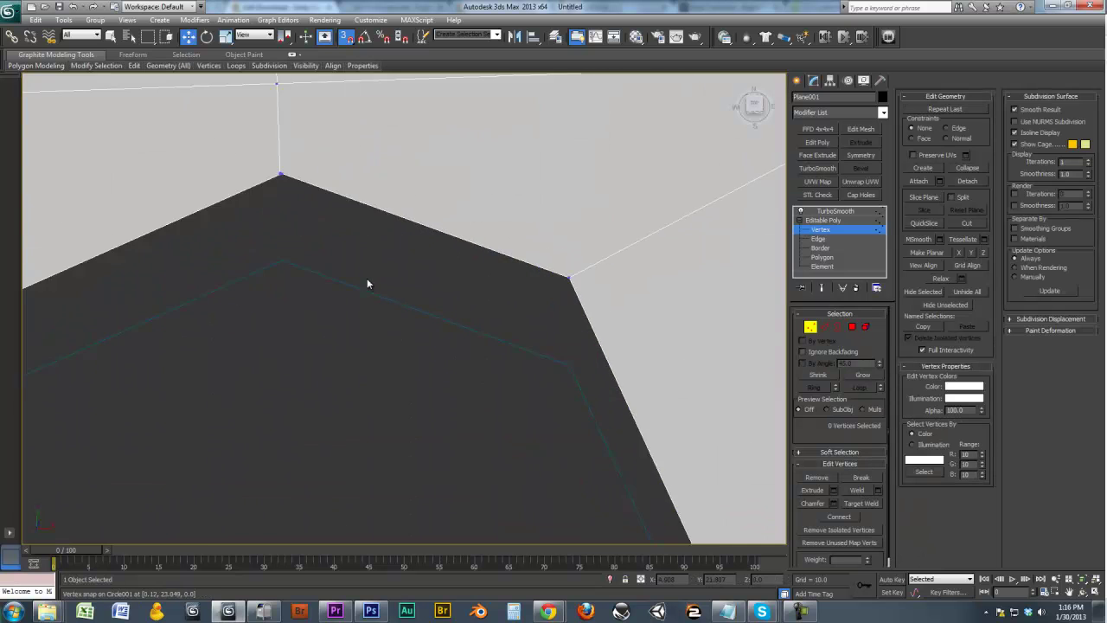
mouse_move(367, 284)
middle_mouse_down()
mouse_move(413, 312)
mouse_move(390, 254)
mouse_move(447, 366)
mouse_move(384, 428)
mouse_move(421, 272)
middle_mouse_up()
scroll(423, 272, "up", 3)
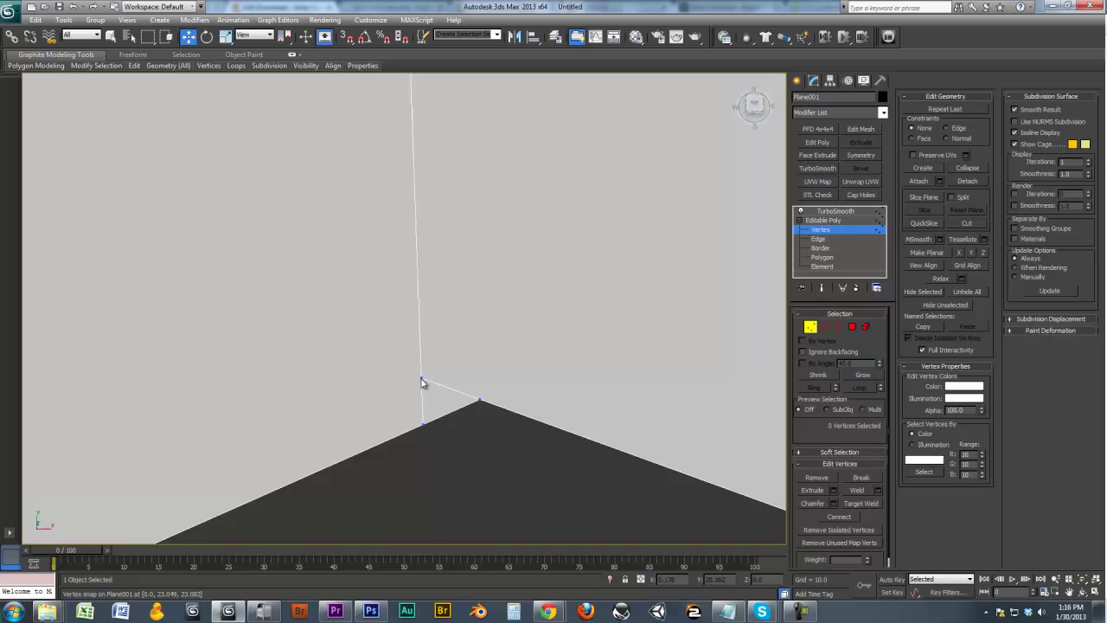
right_click(423, 379)
left_click(439, 386)
right_click(422, 377)
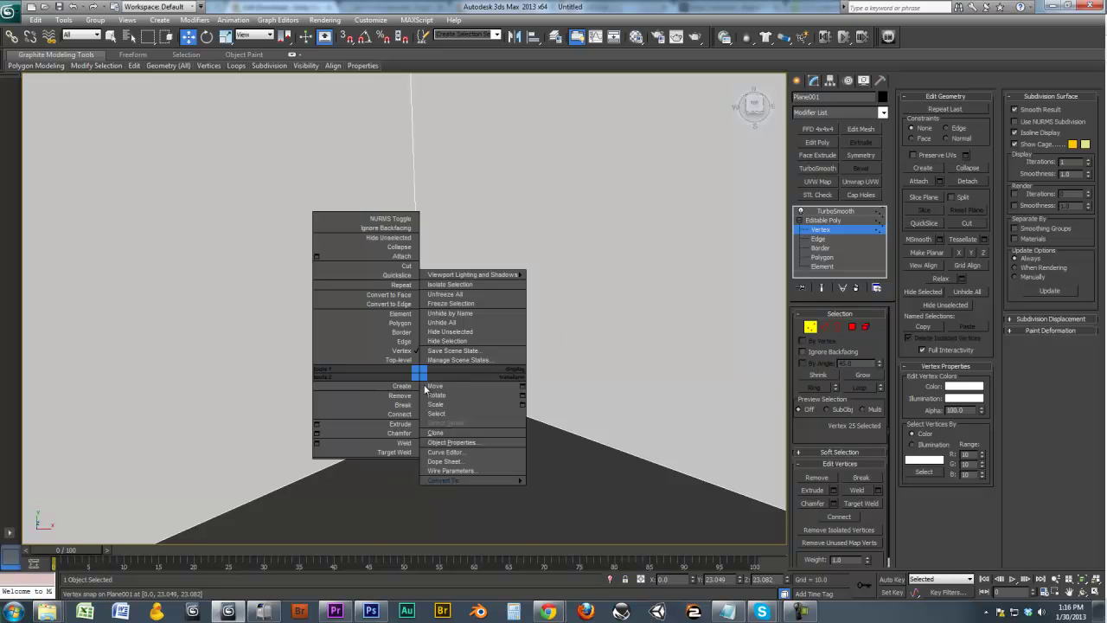
left_click(381, 453)
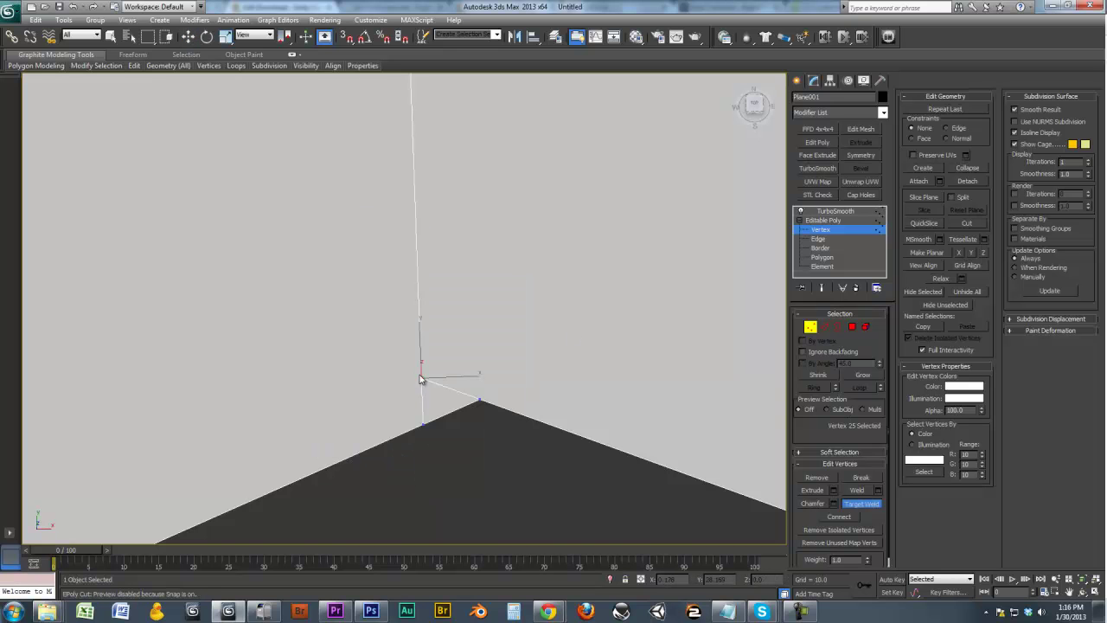
left_click(480, 401)
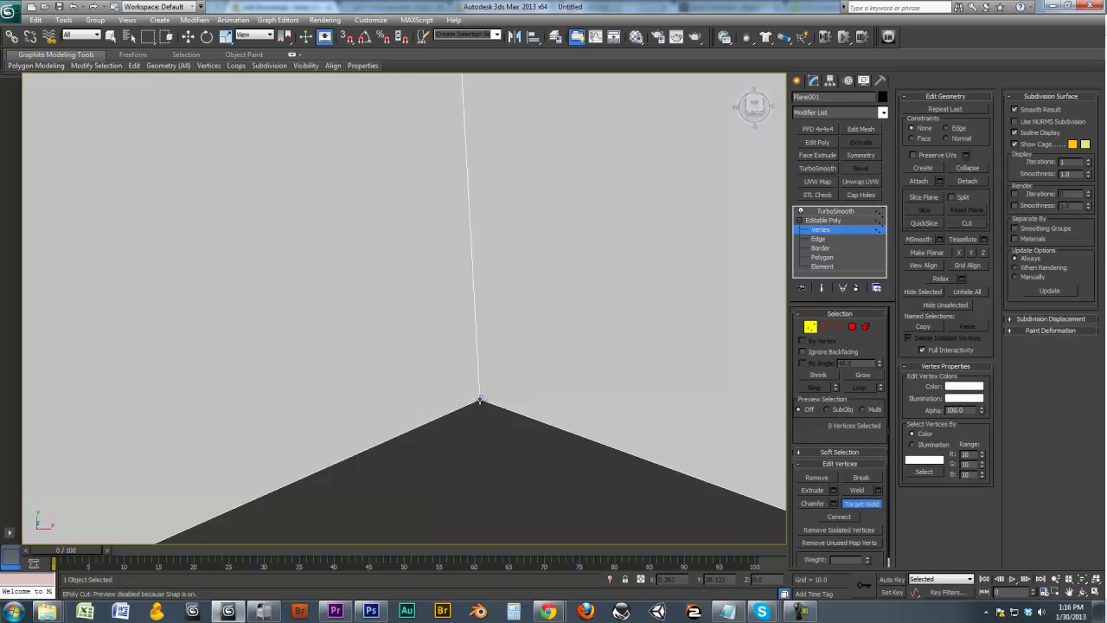
right_click(480, 399)
Return to the TurboSmooth level and examine the smoothed hole from an angle.
scroll(423, 378, "down", 8)
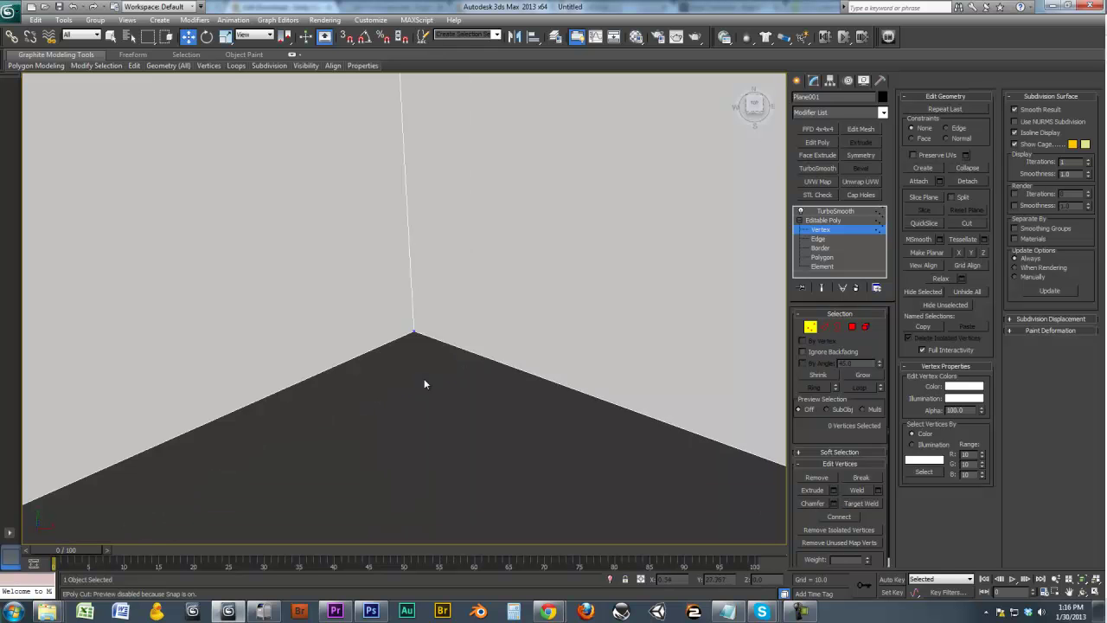
left_click(830, 214)
scroll(496, 361, "down", 2)
middle_click_drag(497, 360, 514, 332, "alt")
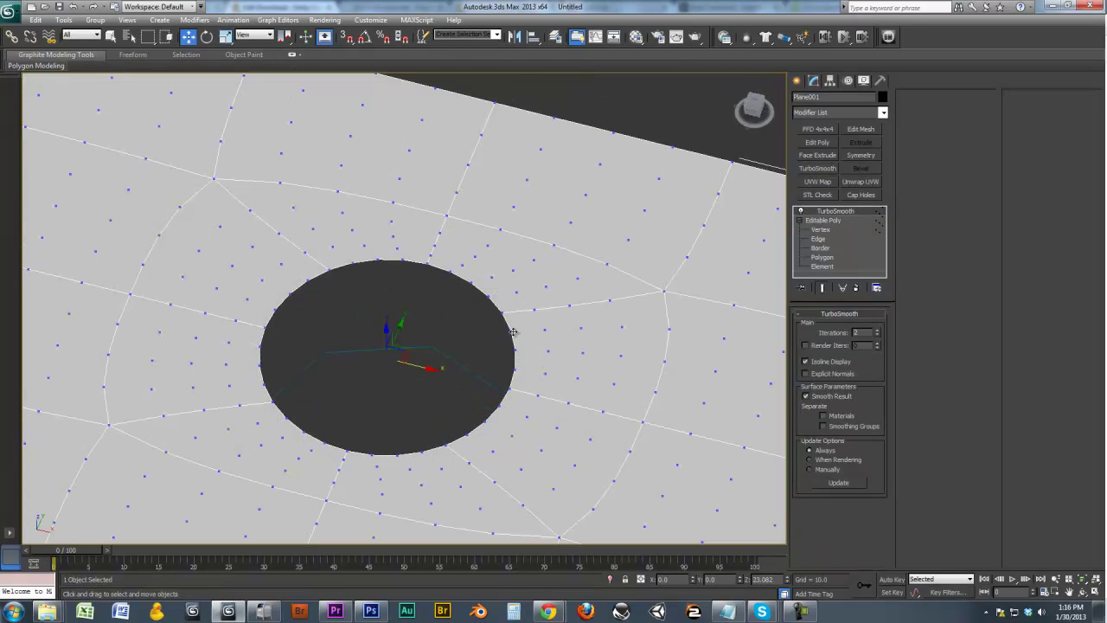
left_click(820, 248)
left_click(835, 213)
middle_click_drag(564, 319, 517, 327)
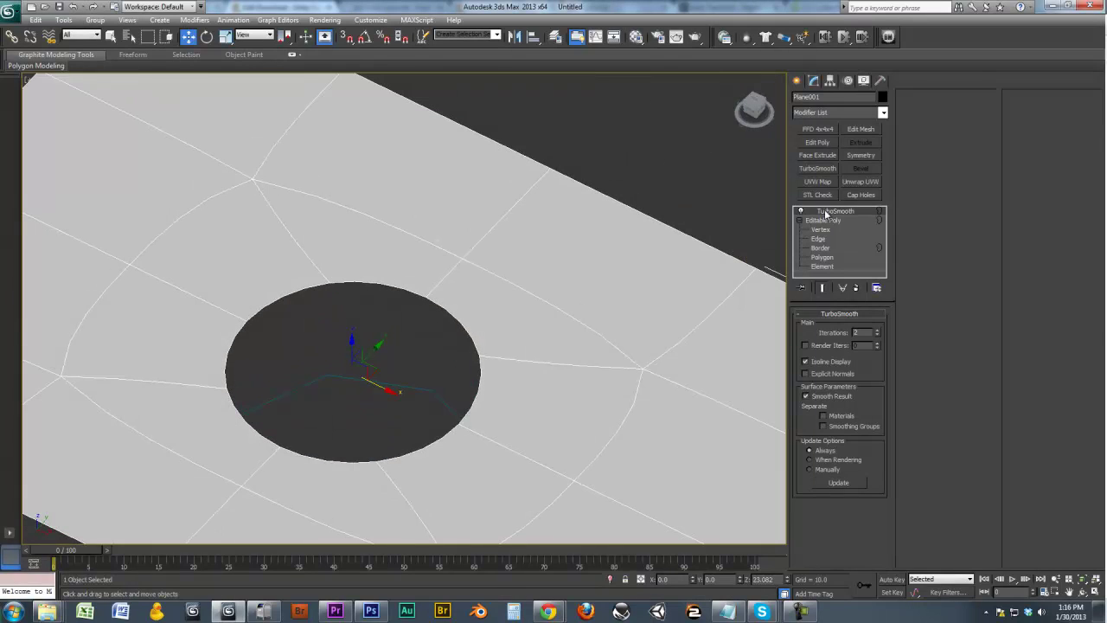
Select the open border around the octagonal hole in the Editable Poly.
left_click(824, 240)
left_click(442, 304)
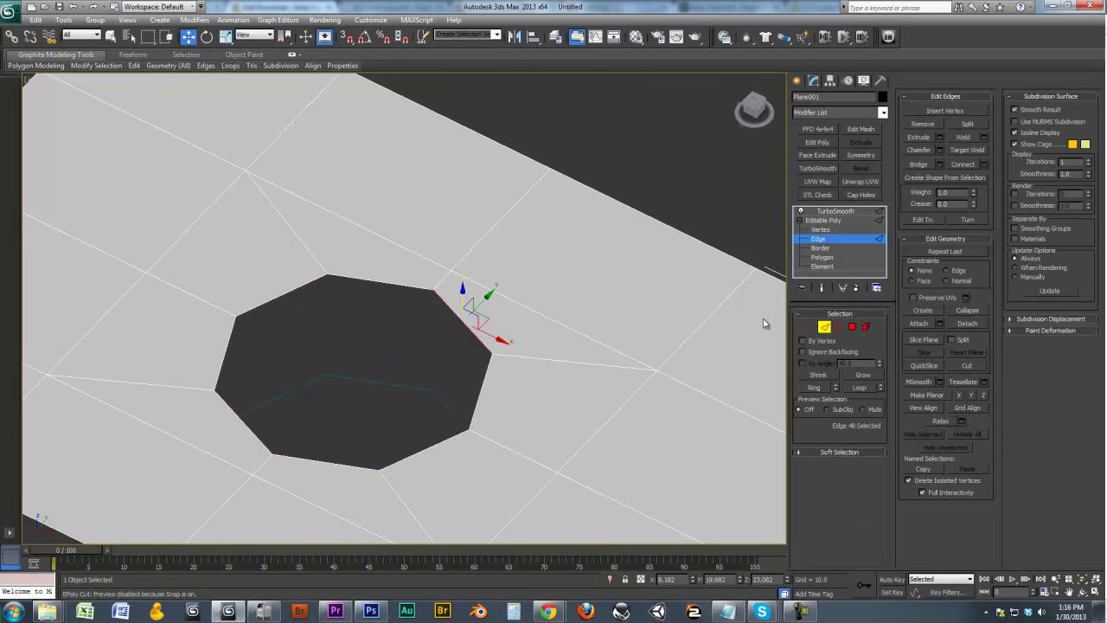
left_click(836, 327)
left_click(441, 303)
middle_click_drag(464, 329, 435, 322, "alt")
left_click(822, 288)
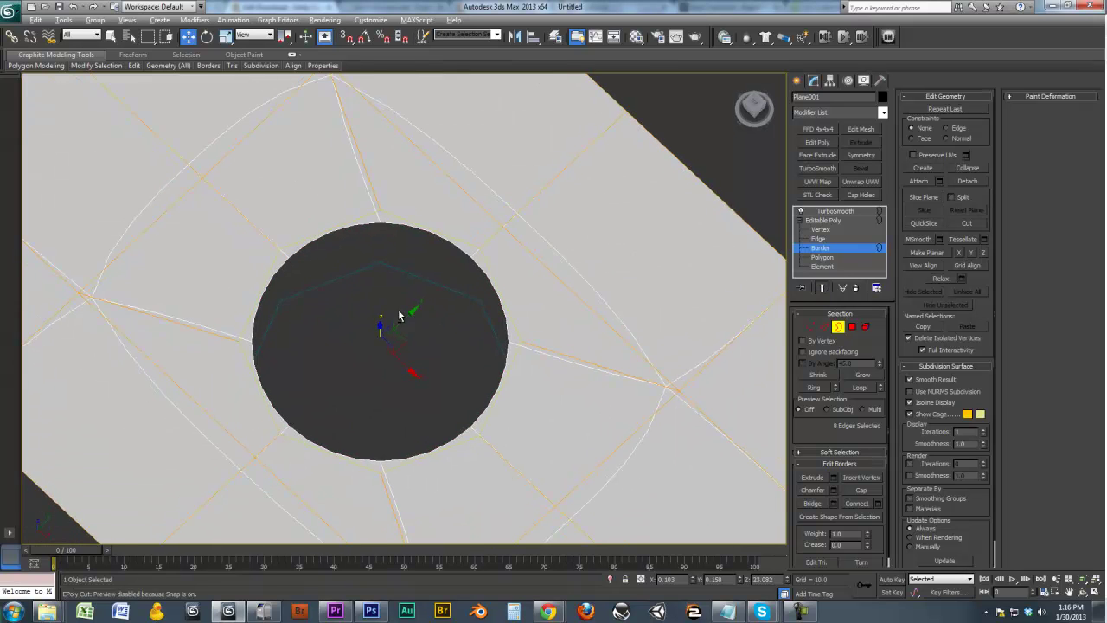
Extrude the hole's border inward by scaling a copy uniformly to about 96%, with the smoothed preview off.
scroll(403, 337, "up", 4)
scroll(404, 347, "up", 2)
left_click(822, 289)
middle_click_drag(458, 354, 479, 334)
key("r")
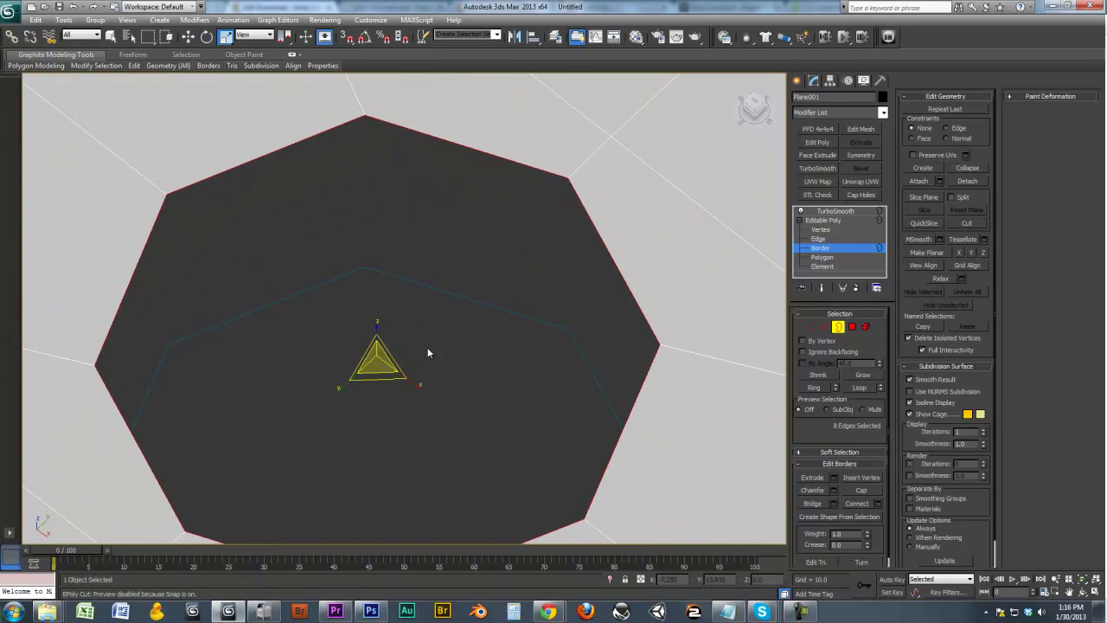
left_click_drag(377, 358, 374, 360, "shift")
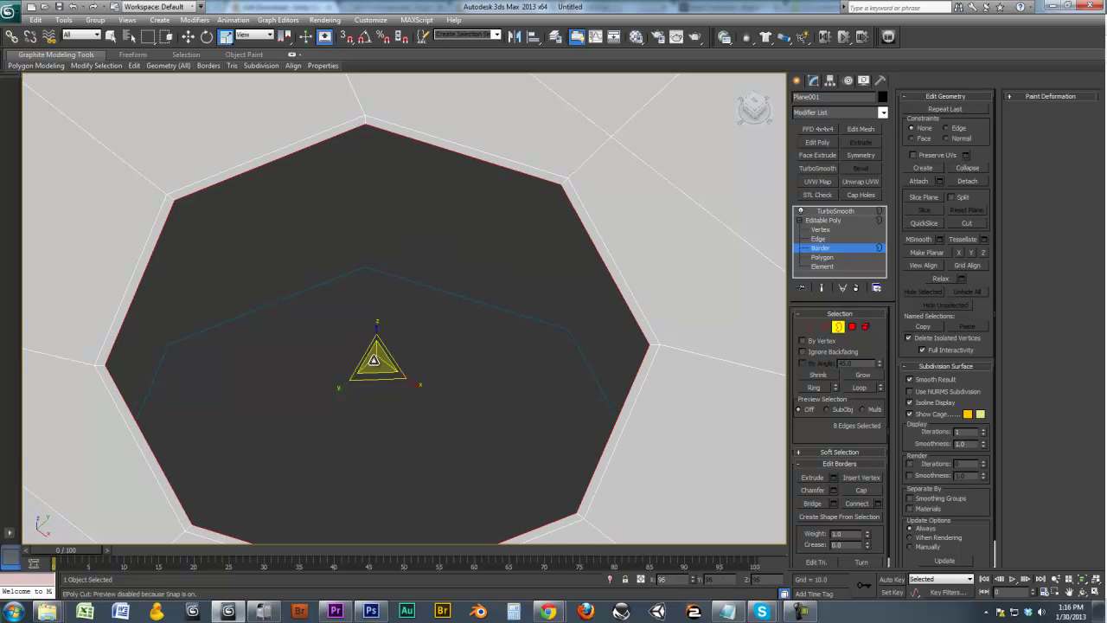
Extrude the border straight down about 1.2 units for a tight rim loop, and again much deeper for the hole's wall.
middle_click_drag(430, 361, 432, 333, "alt")
key("w")
left_click_drag(376, 327, 376, 339, "shift")
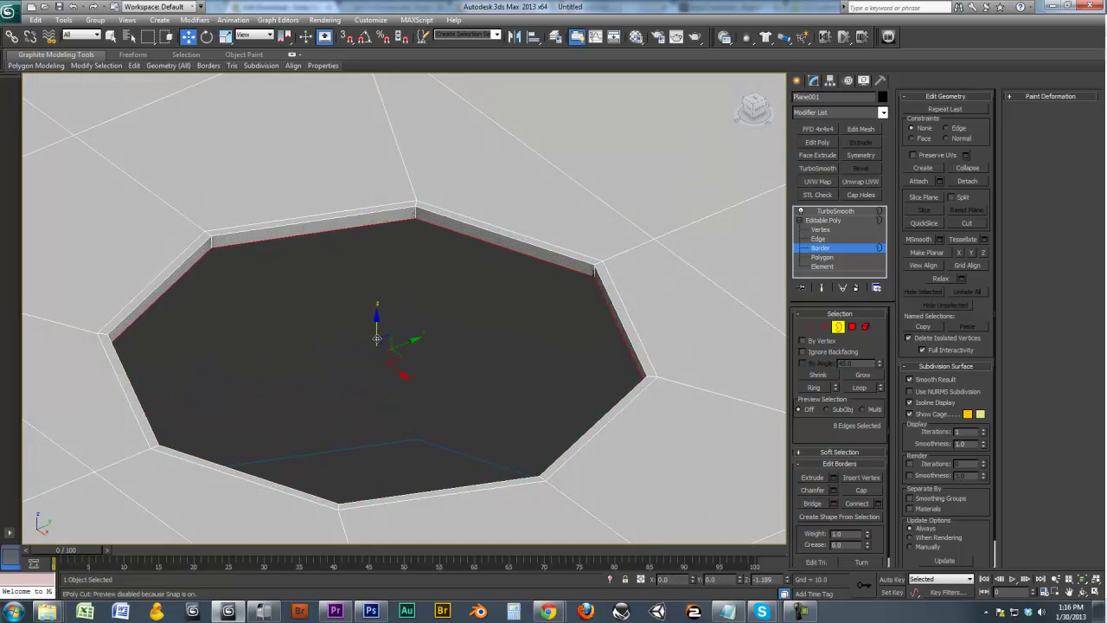
middle_click_drag(446, 311, 468, 286, "alt")
left_click_drag(402, 270, 422, 452, "shift")
middle_click_drag(471, 376, 493, 332)
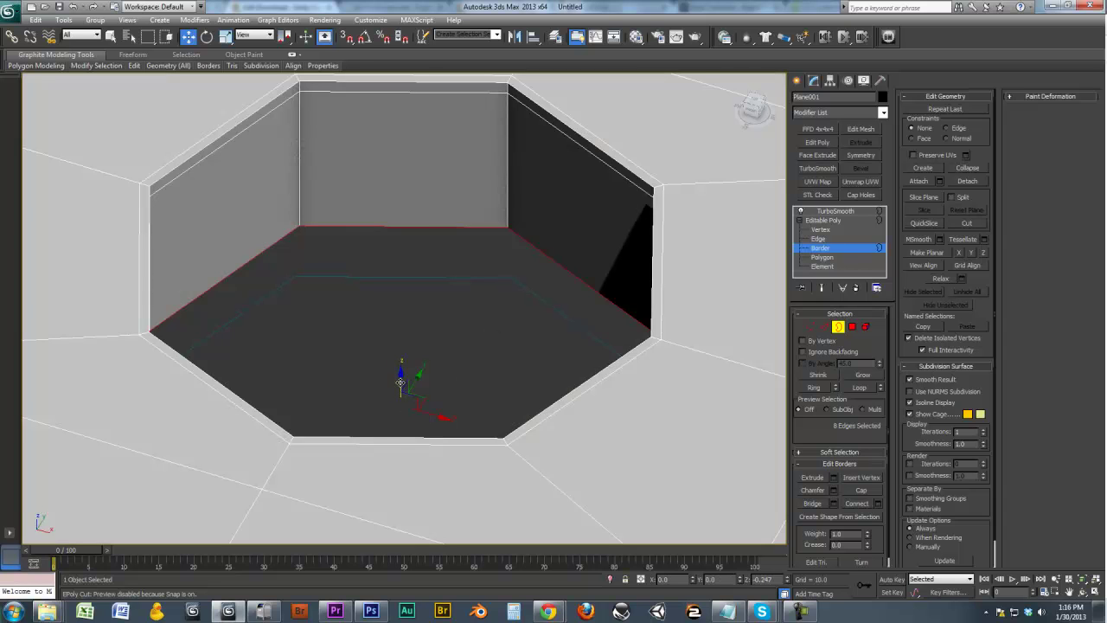
Extrude the lower border inward by scaling and collapse it to a single centre vertex to close the hole's floor.
key("r")
left_click_drag(403, 408, 405, 435, "shift")
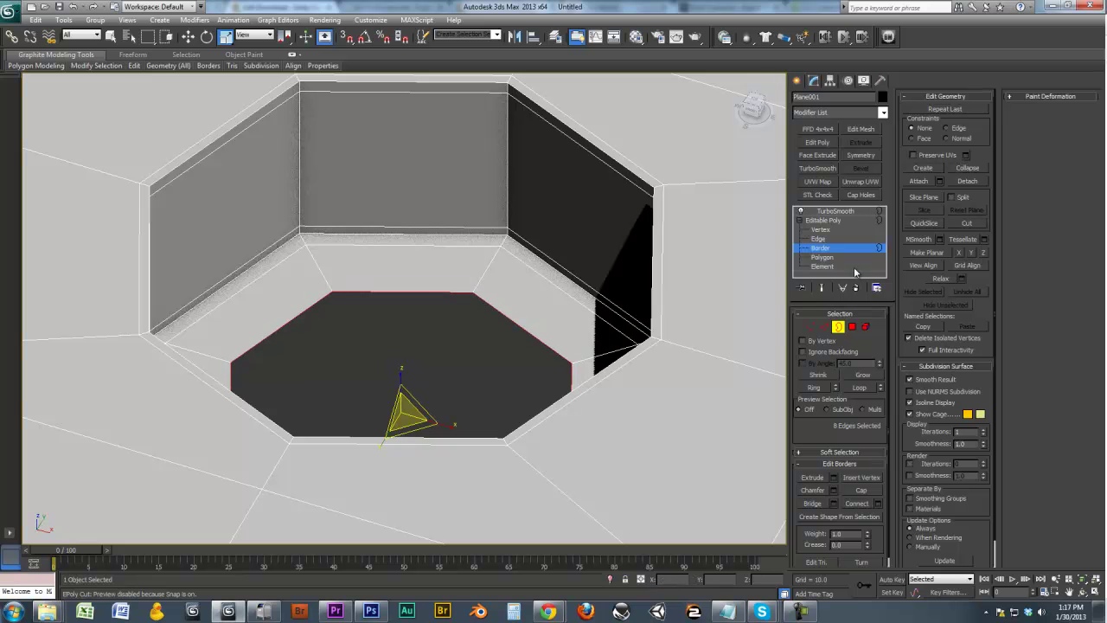
left_click(969, 168)
middle_click_drag(424, 256, 511, 318, "alt")
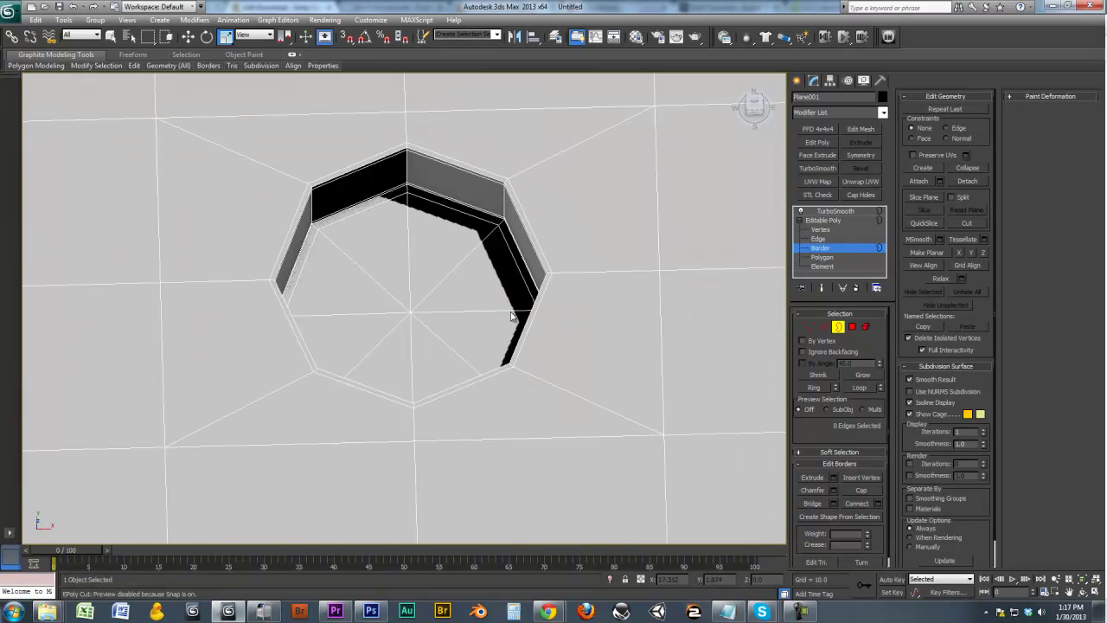
Return to TurboSmooth, deselect the plane, hide the edges and examine the shaded recess from several angles.
left_click(837, 213)
scroll(606, 265, "down", 5)
middle_click_drag(490, 265, 438, 264)
left_click(555, 284)
key("F3")
key("F3")
key("F4")
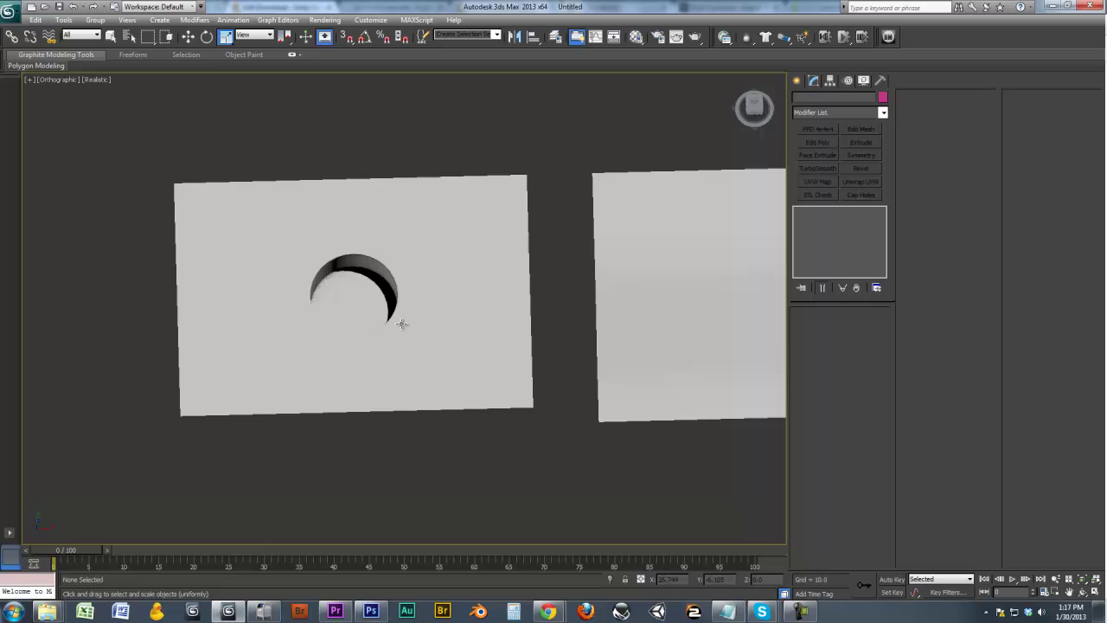
middle_click_drag(403, 327, 440, 284, "alt")
scroll(388, 296, "up", 5)
middle_click_drag(371, 307, 454, 304, "alt")
scroll(398, 266, "down", 3)
middle_click_drag(585, 302, 374, 277)
Show edged faces again and select the curved plane beside the finished one.
left_click(597, 265)
mouse_move(669, 351)
middle_mouse_down()
mouse_move(479, 276)
mouse_move(520, 207)
mouse_move(541, 265)
mouse_move(571, 220)
mouse_move(517, 248)
middle_mouse_up()
key("F3")
key("F3")
key("F4")
scroll(517, 248, "up", 3)
left_click(641, 190)
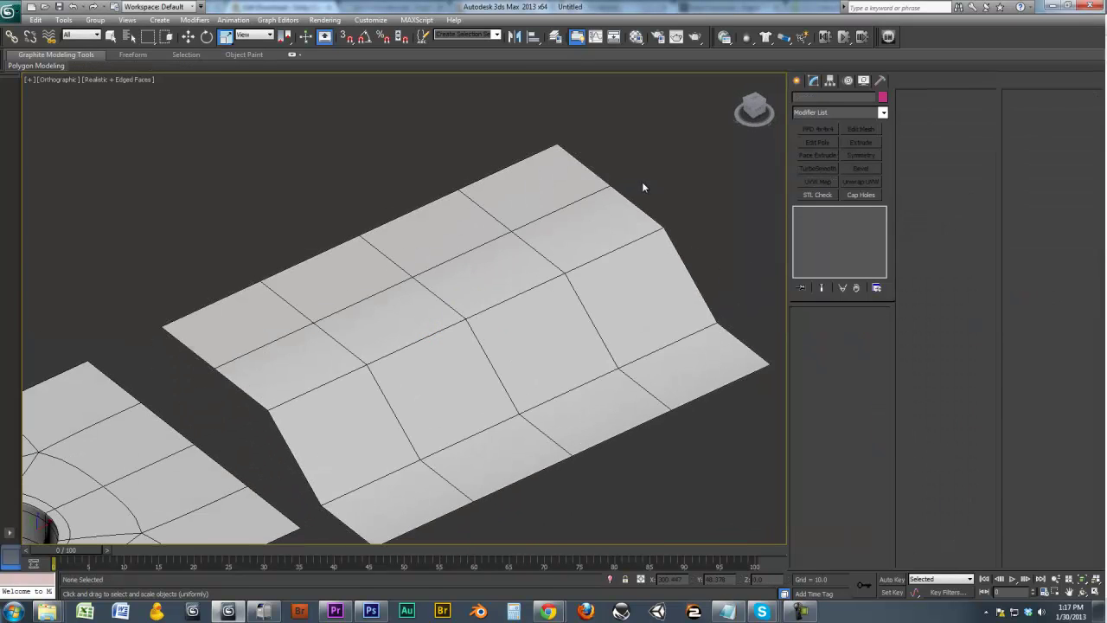
left_click(538, 284)
middle_click_drag(548, 285, 584, 278, "alt")
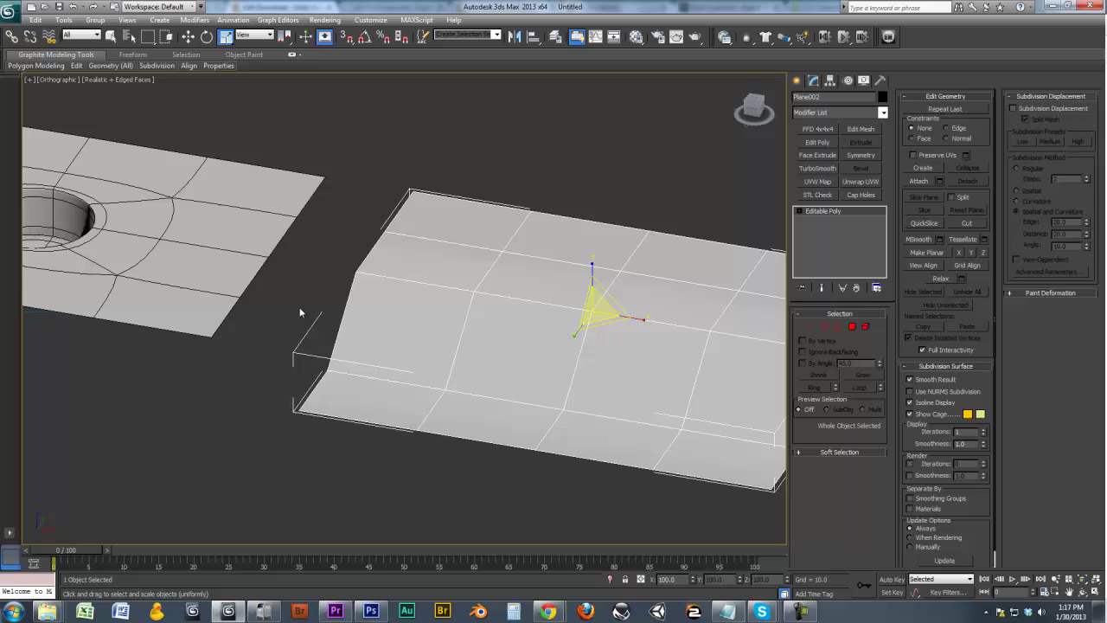
left_click(302, 313)
middle_click_drag(509, 302, 470, 309)
left_click(487, 296)
In the top wireframe view, move the guide circle along X from the finished plane onto the curved plane.
key("t")
key("z")
key("F3")
scroll(467, 269, "down", 4)
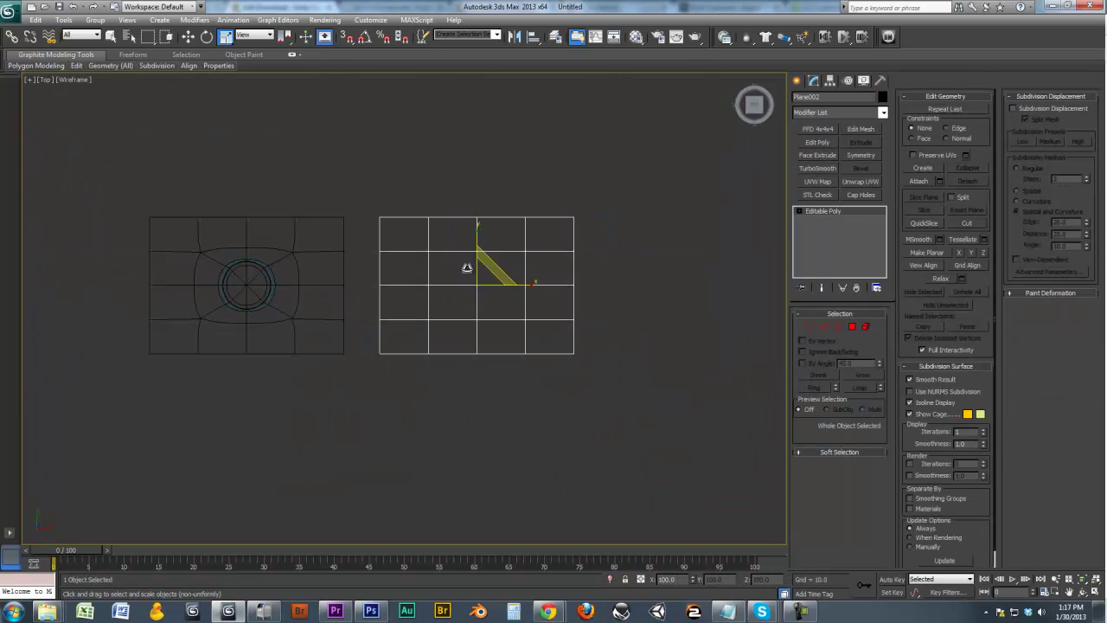
left_click(266, 281)
left_click(270, 277)
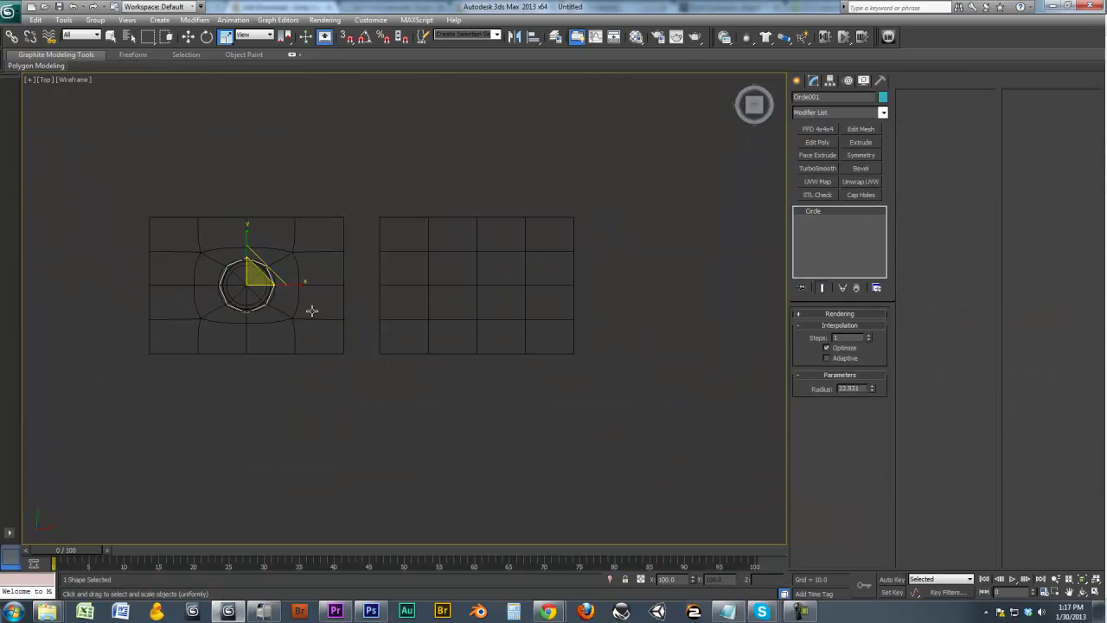
key("w")
left_click_drag(288, 278, 514, 276)
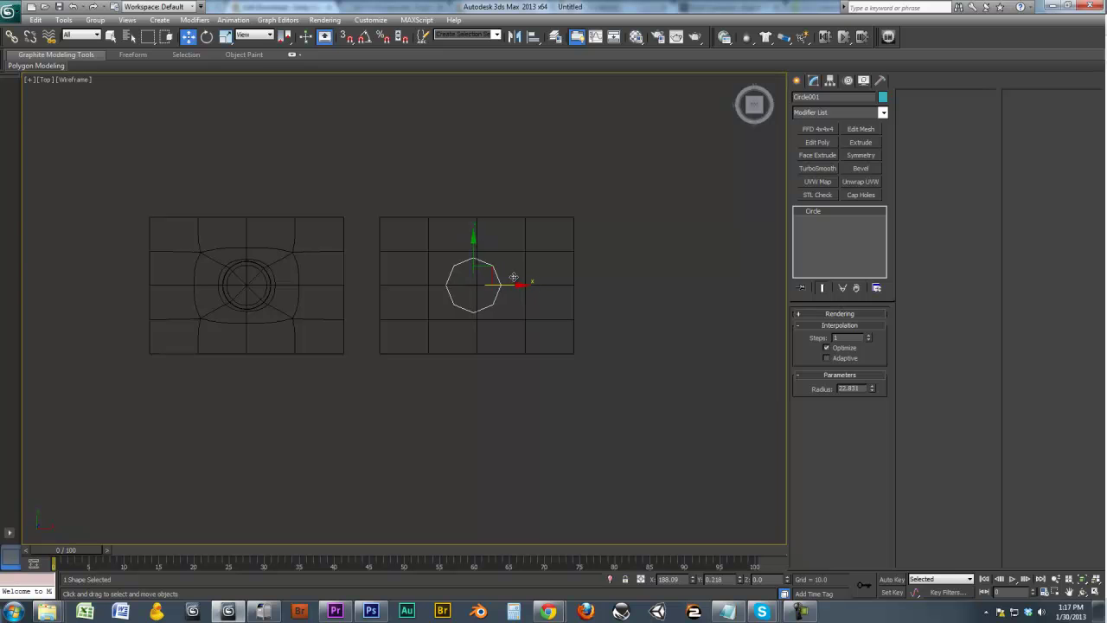
Fine-tune the circle's X and Y position so it is centred on the curved plane's middle vertex.
scroll(529, 273, "up", 3)
middle_click_drag(619, 226, 412, 289)
scroll(413, 289, "up", 2)
middle_click_drag(266, 329, 417, 312)
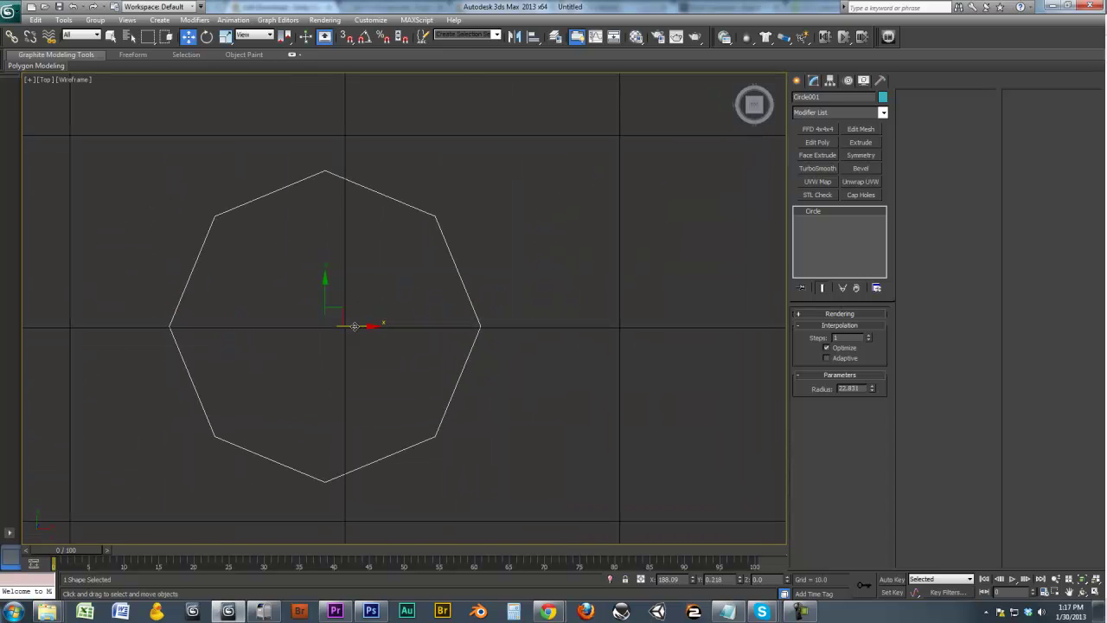
left_click_drag(354, 326, 374, 326)
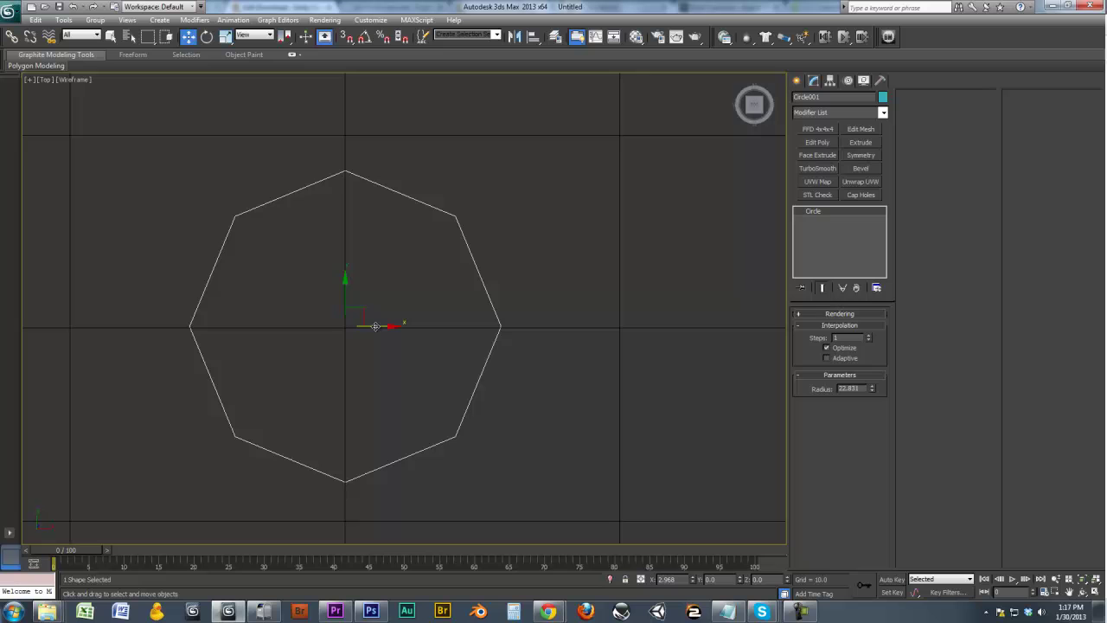
left_click_drag(375, 325, 374, 325)
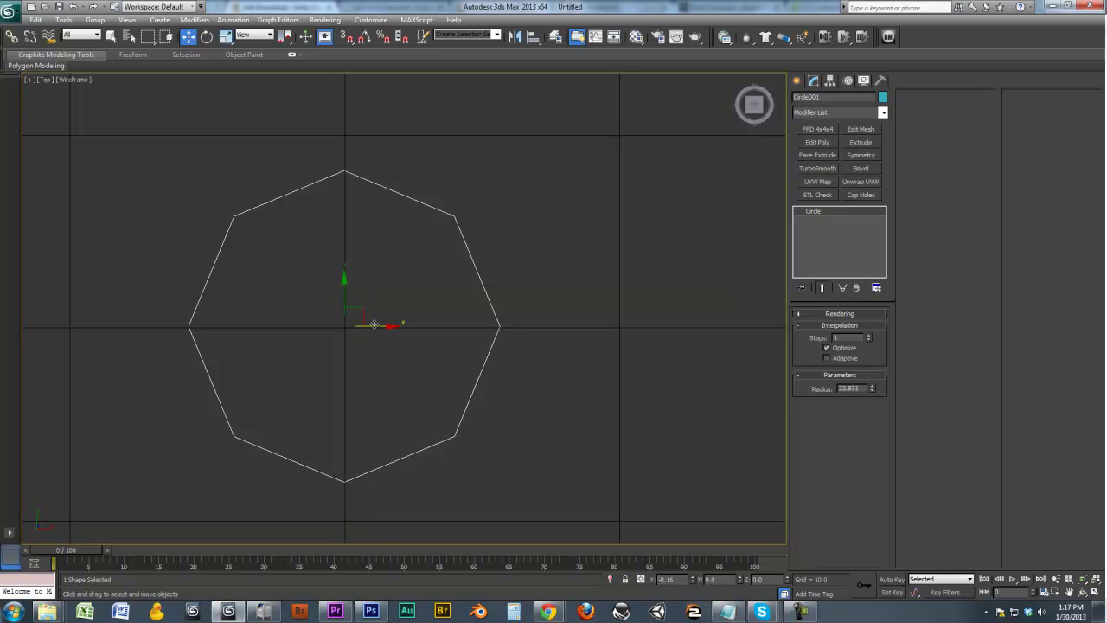
left_click_drag(344, 286, 344, 288)
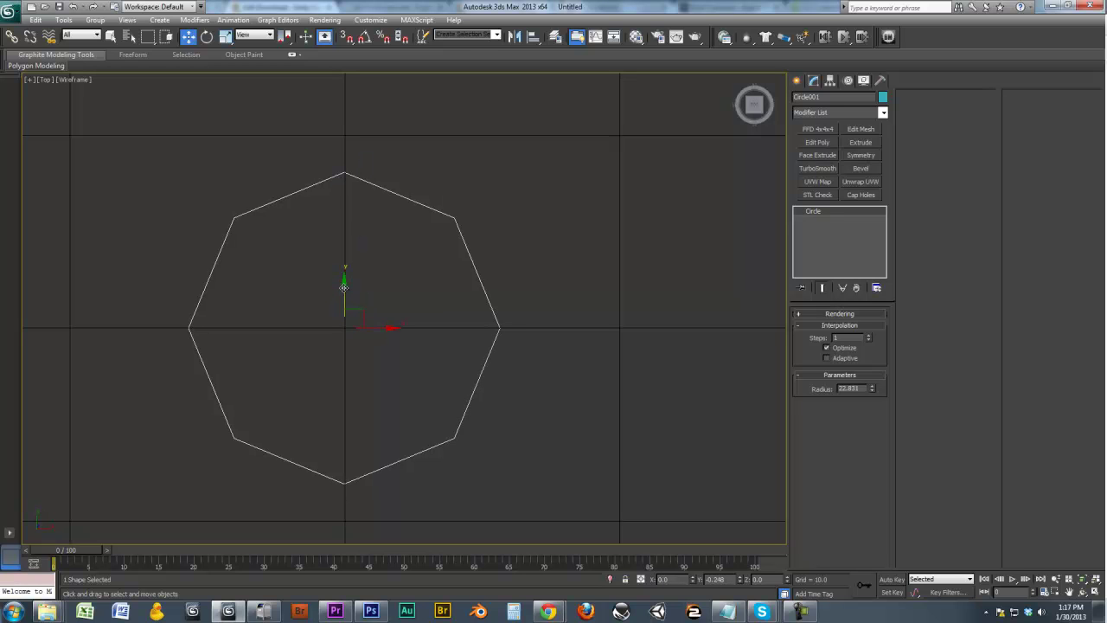
Select the curved plane, start the Cut tool in top view, and turn on 3D snapping to Vertex.
middle_click_drag(345, 286, 464, 231, "alt")
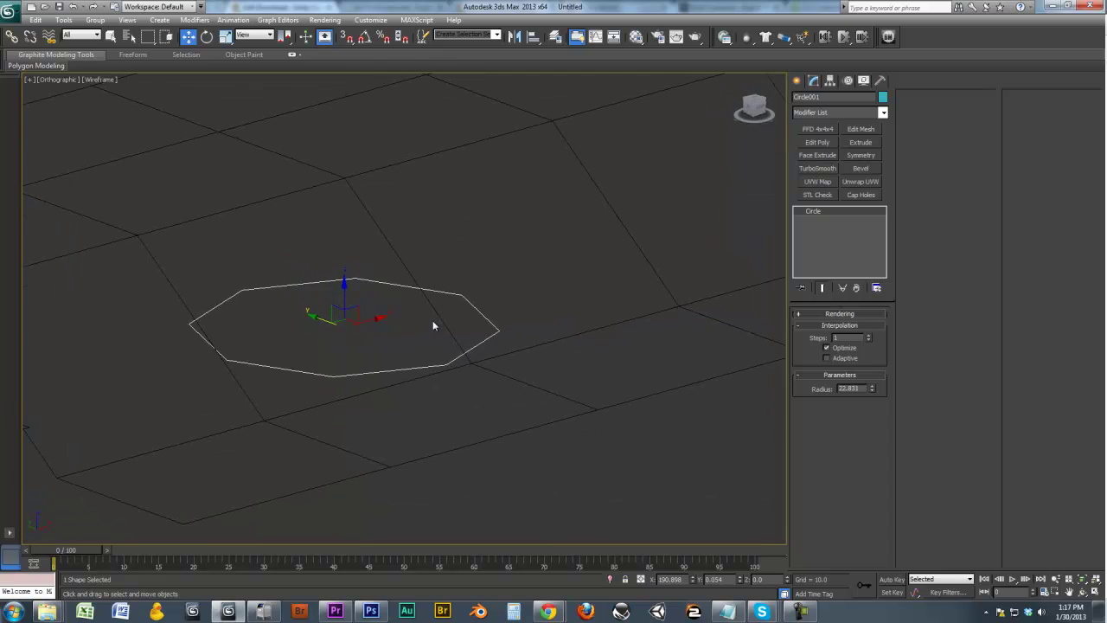
middle_click_drag(432, 325, 403, 238, "alt")
left_click(404, 235)
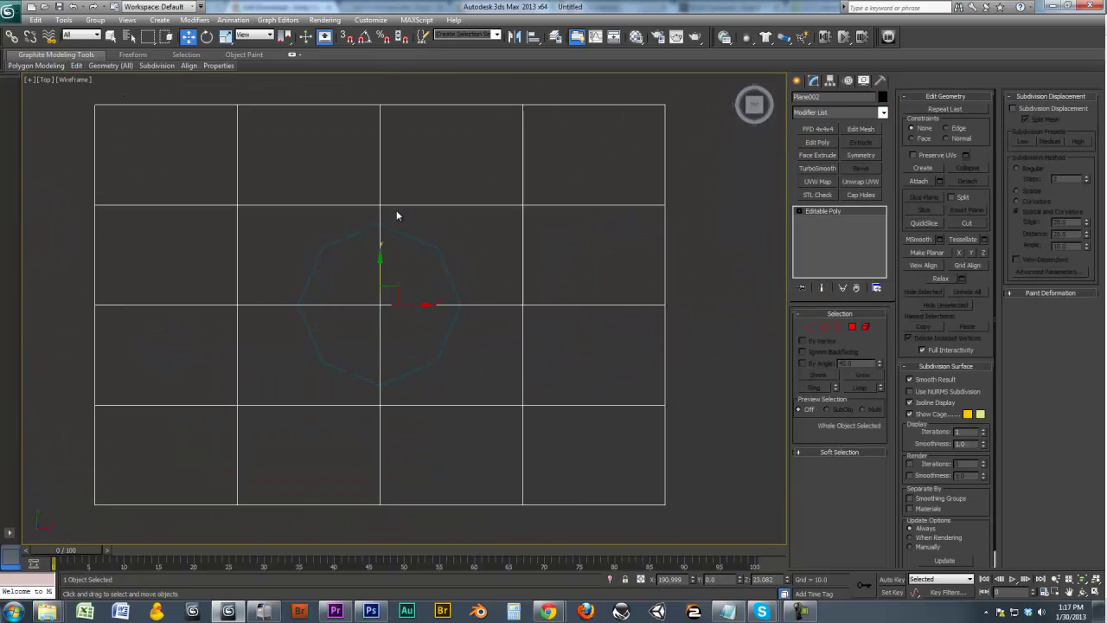
left_click(969, 224)
scroll(386, 241, "up", 3)
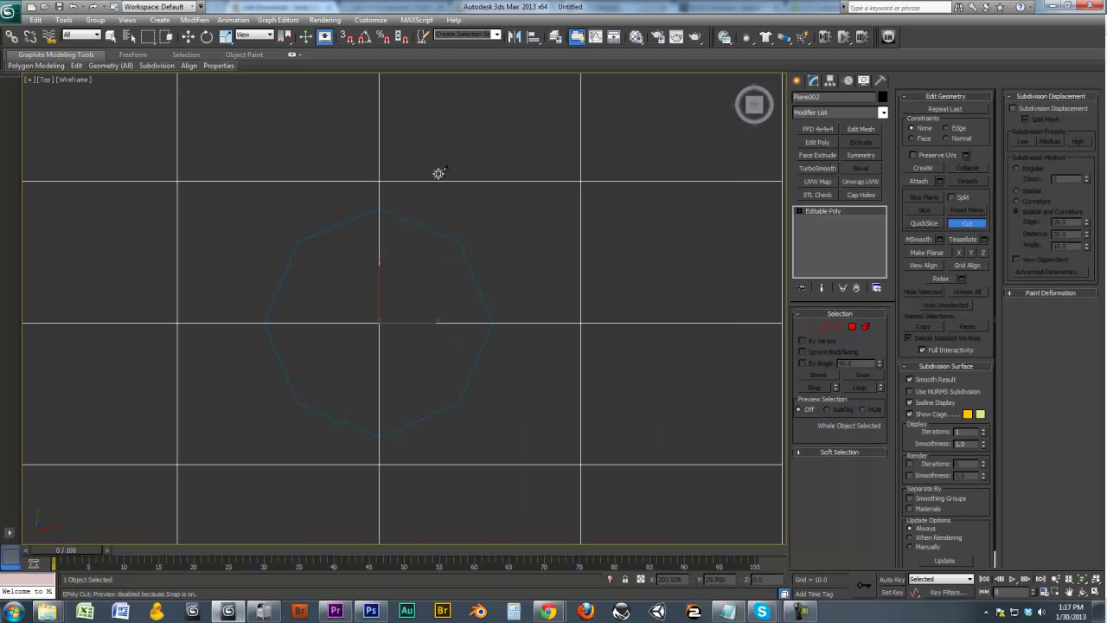
left_click(346, 37)
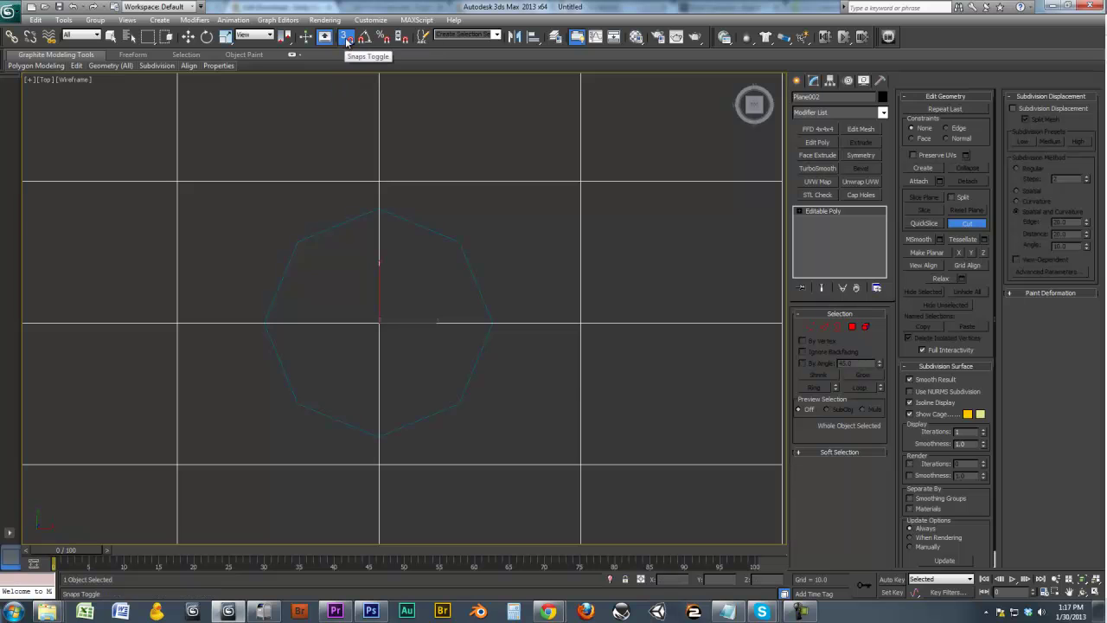
right_click(345, 39)
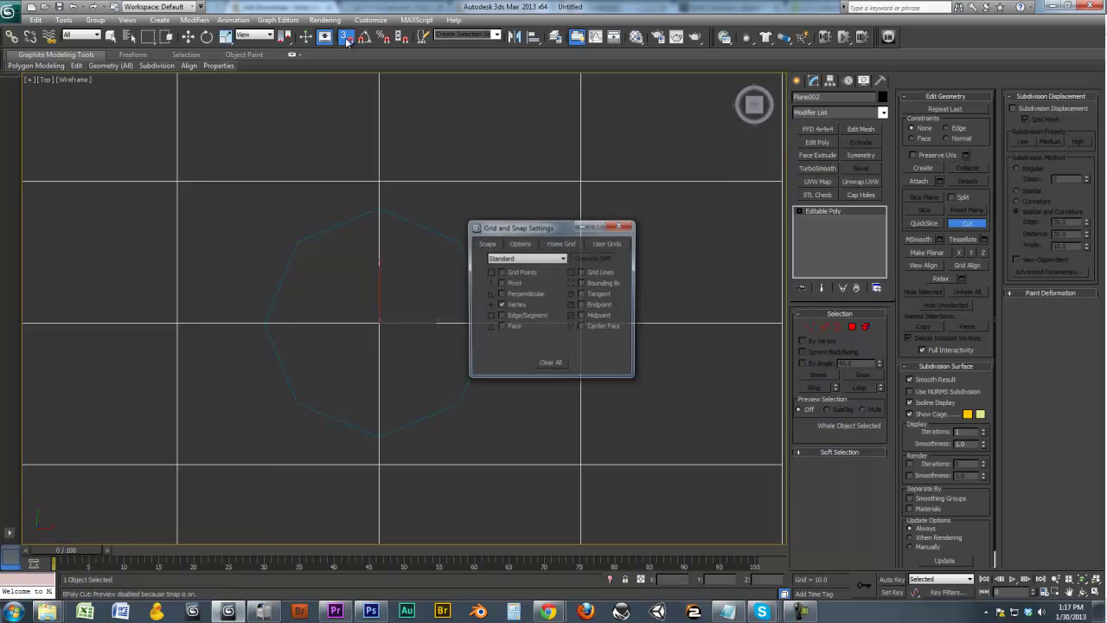
left_click(620, 225)
Cut a closed octagon into the curved plane, snapping each cut point to the guide circle's eight vertices.
left_click(465, 245)
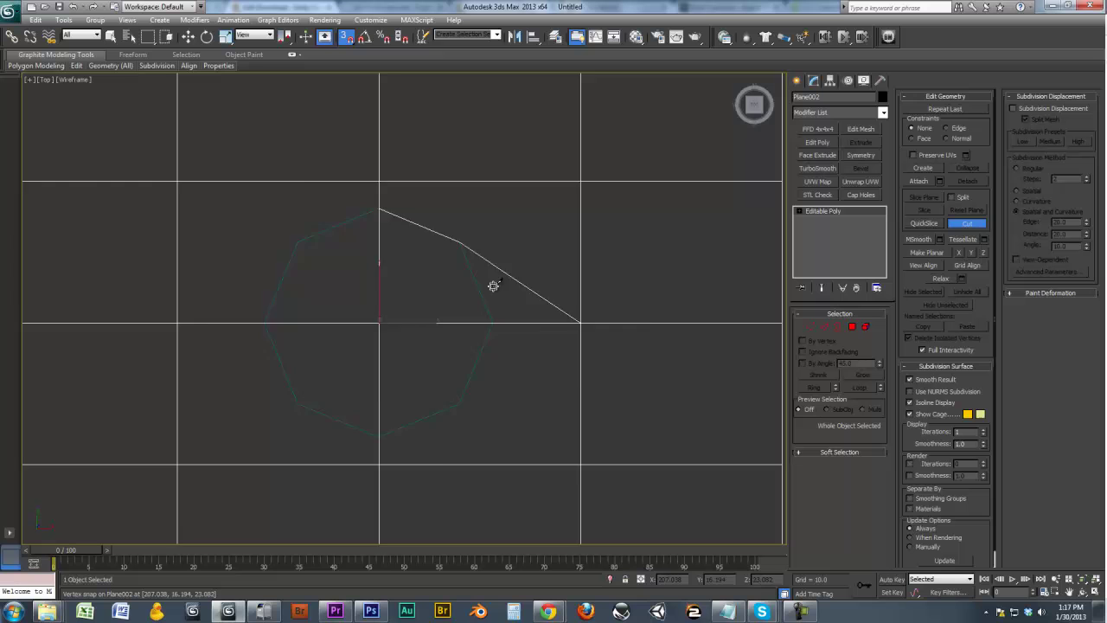
scroll(495, 290, "up", 2)
left_click(527, 327)
left_click(485, 440)
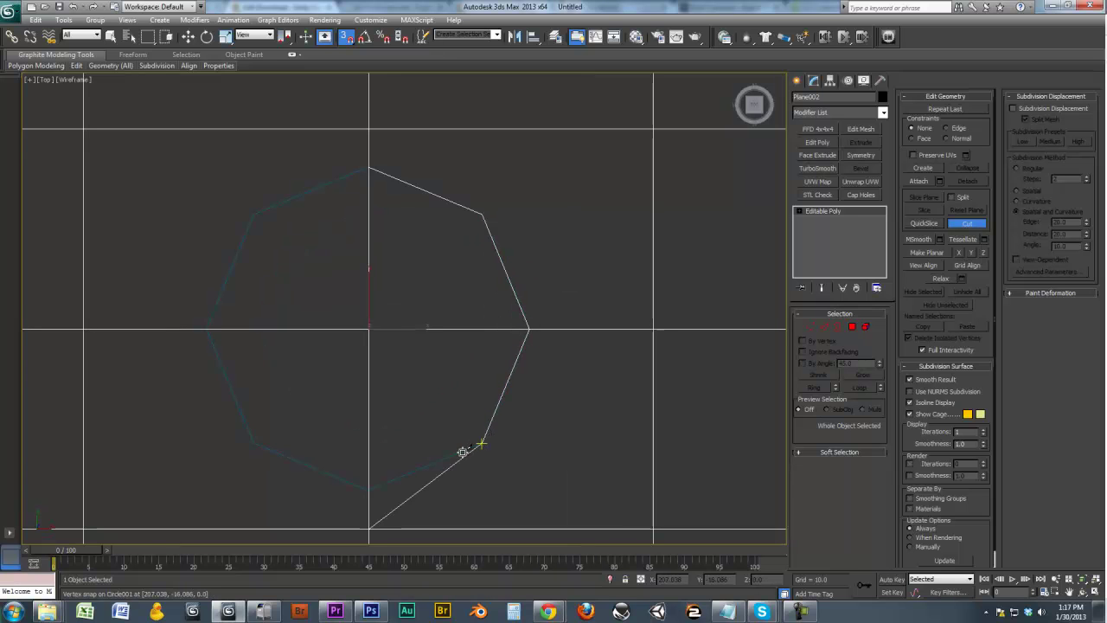
left_click(370, 489)
left_click(255, 442)
left_click(208, 329)
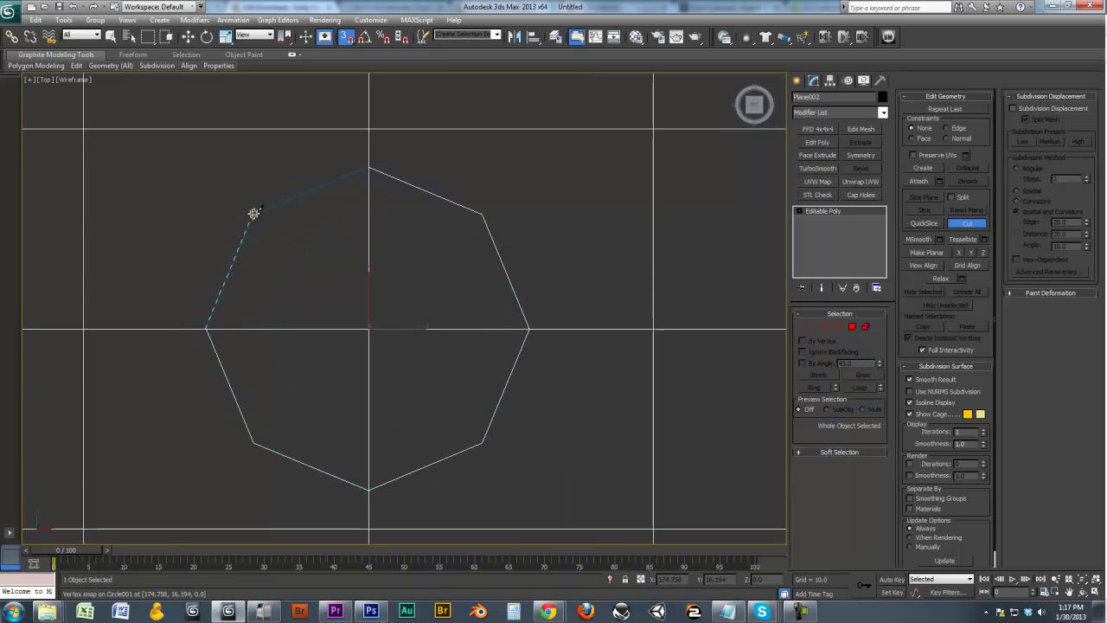
left_click(252, 213)
left_click(368, 168)
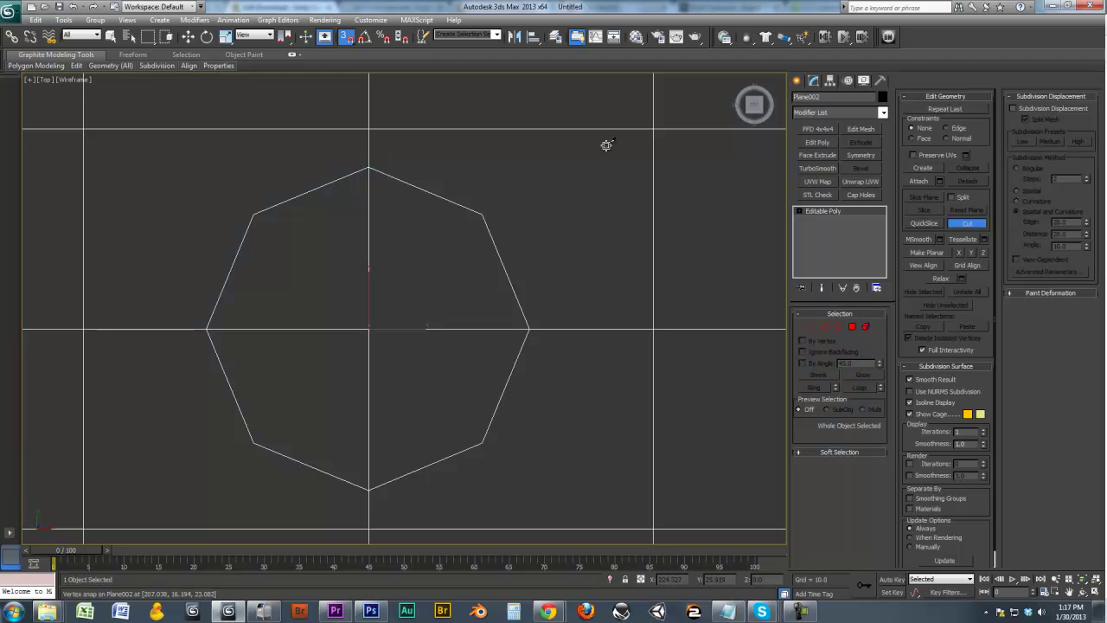
Cut edges connecting the octagon's four diagonal corners to the nearest surrounding grid vertices of the curved plane, then end the Cut tool.
left_click(655, 129)
right_click(655, 129)
middle_click_drag(543, 316, 537, 219)
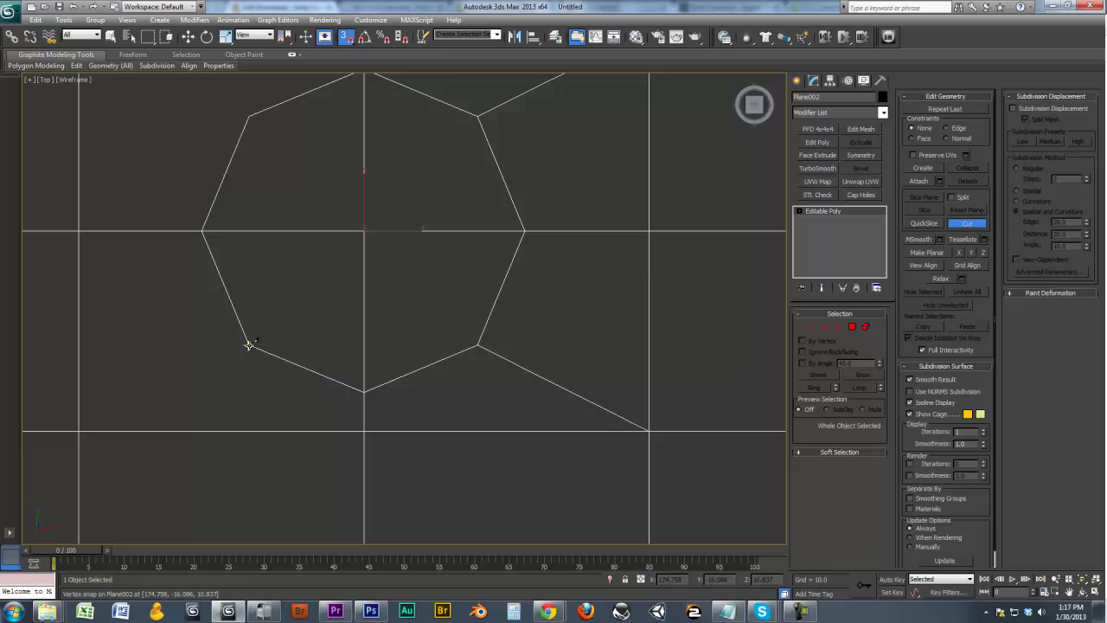
middle_click_drag(200, 268, 292, 322)
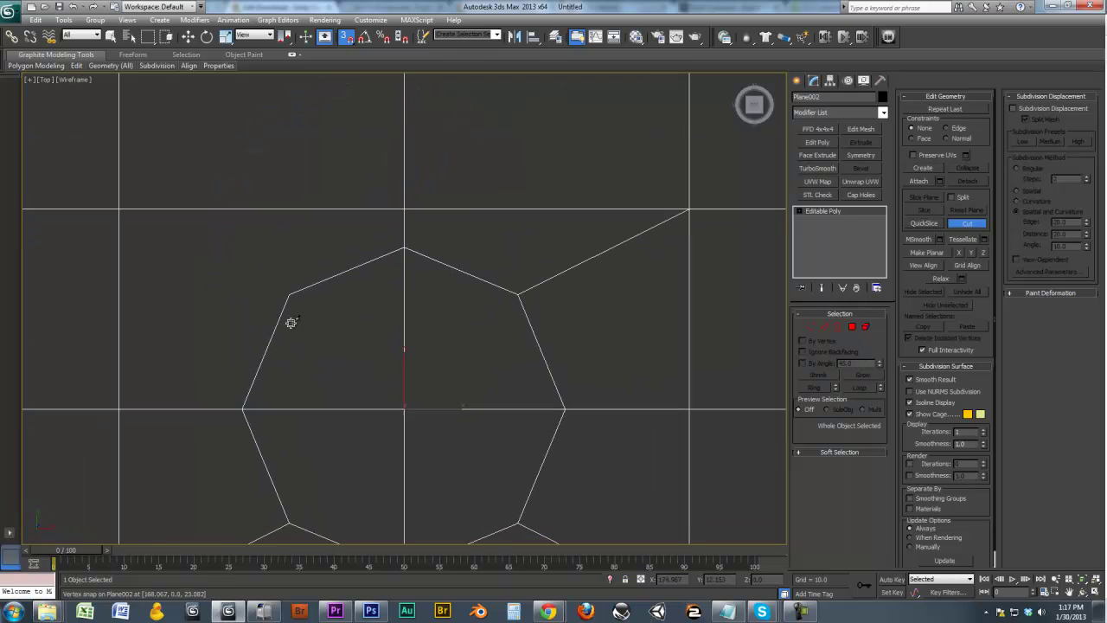
right_click(141, 227)
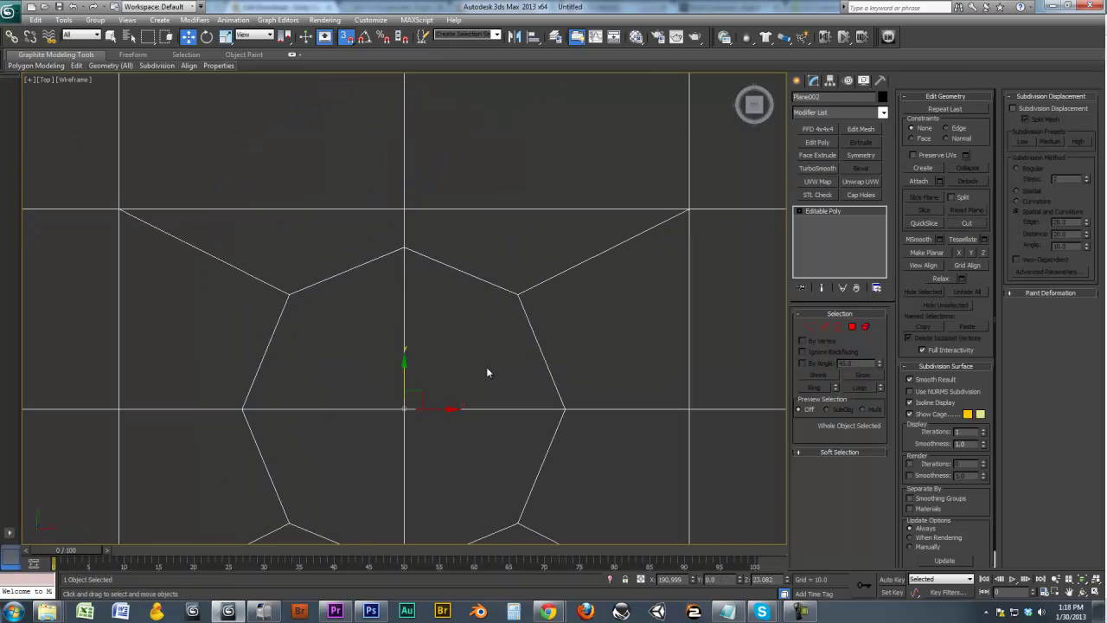
In shaded view, select the four polygons inside the octagon on the curved plane and delete them to open the hole.
middle_click_drag(486, 367, 530, 325, "alt")
key("F3")
mouse_move(448, 381)
middle_mouse_down("alt")
mouse_move(473, 361)
mouse_move(456, 348)
mouse_move(389, 363)
mouse_move(306, 358)
mouse_move(293, 437)
mouse_move(519, 372)
middle_mouse_up("alt")
left_click(852, 327)
left_click(415, 264)
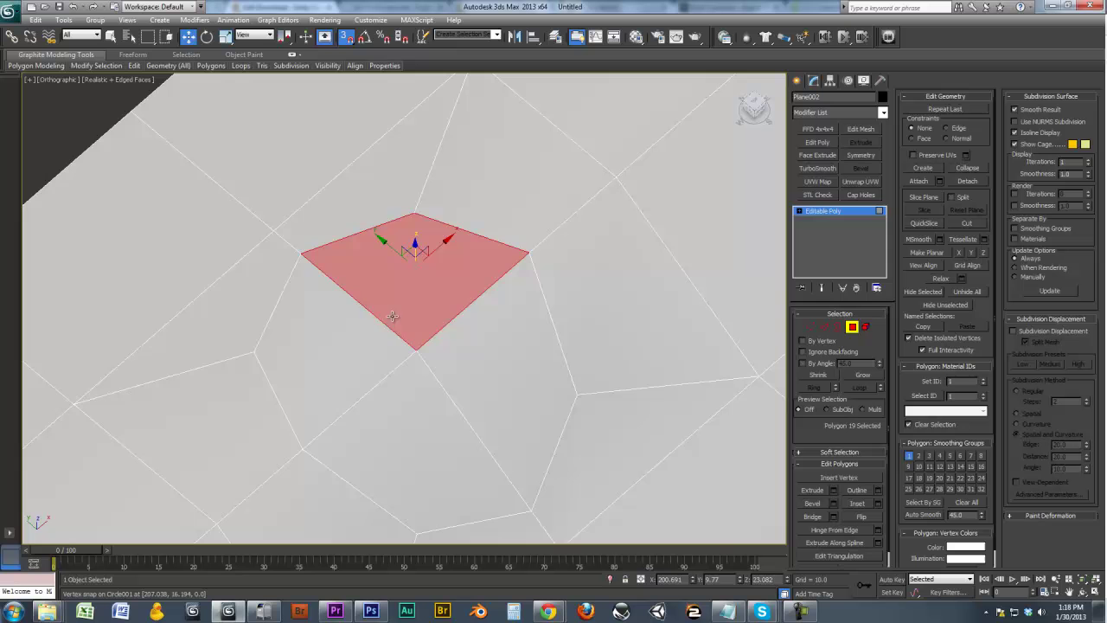
left_click(333, 364, "ctrl")
left_click(390, 404, "ctrl")
left_click(517, 366, "ctrl")
middle_click_drag(516, 365, 425, 235, "alt")
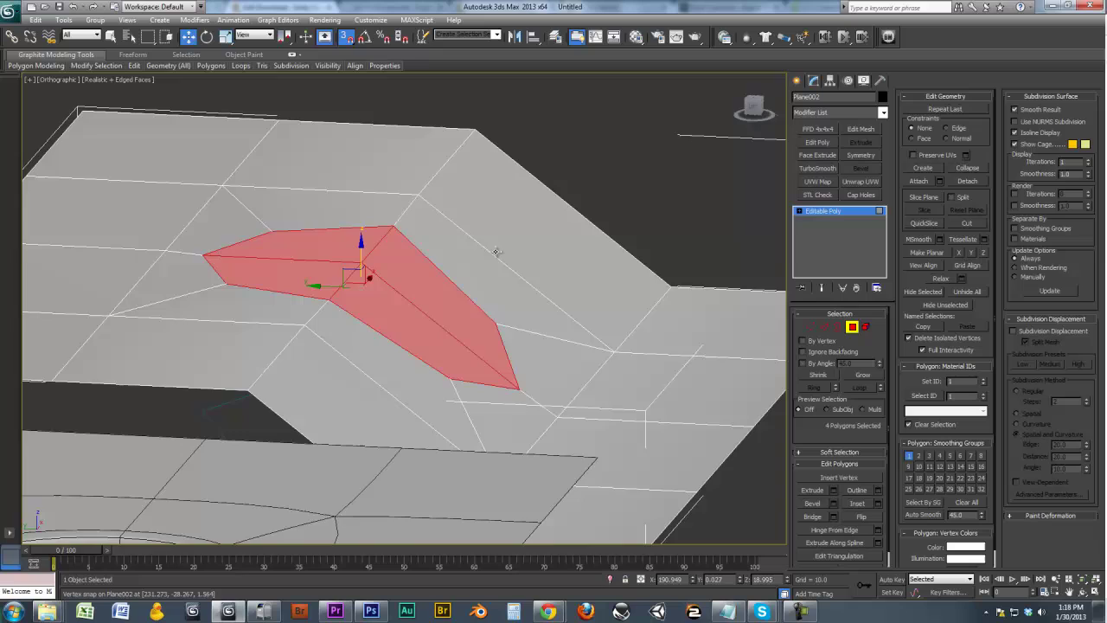
middle_click_drag(496, 252, 324, 183, "alt")
scroll(433, 286, "up", 5)
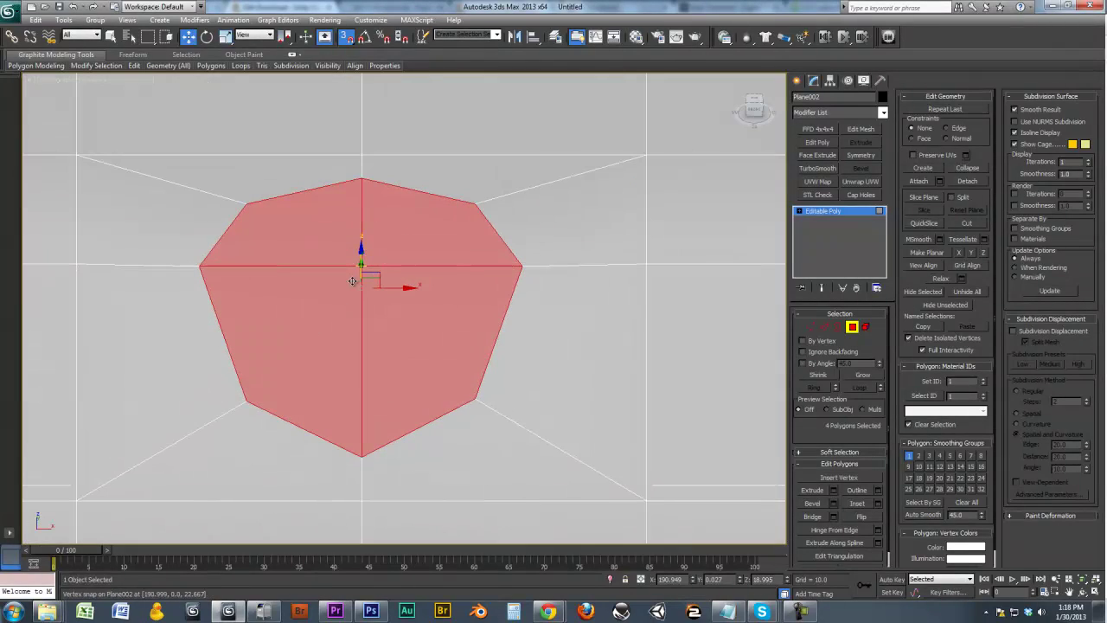
middle_click_drag(457, 320, 363, 331, "alt")
key("Delete")
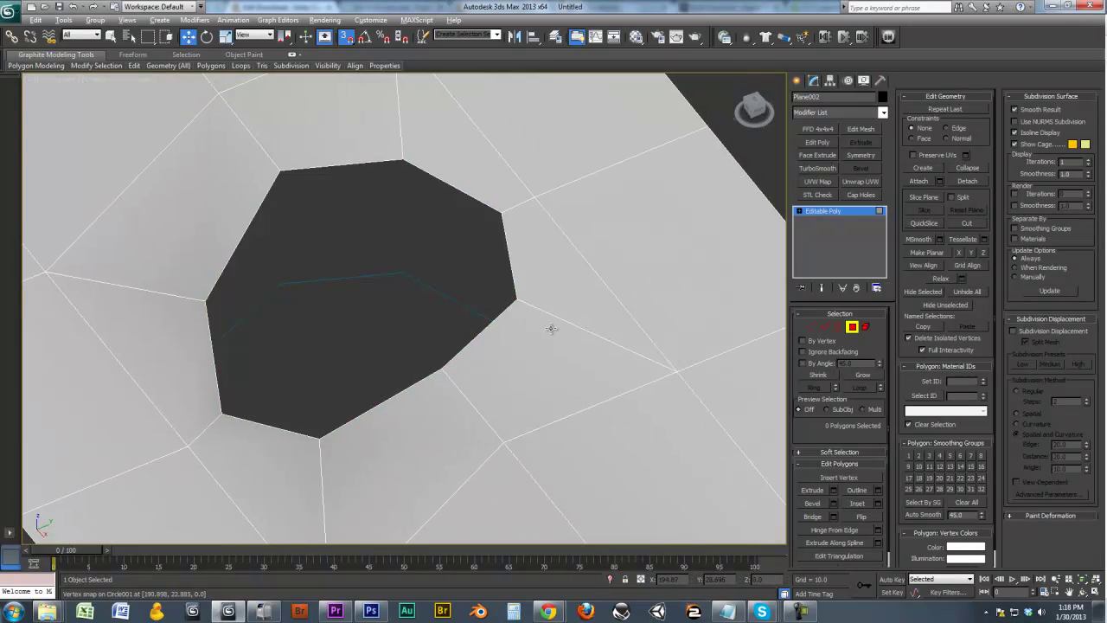
Select the hole's open border and scale a copy of it slightly inward to form a thin rim of polygons.
left_click(838, 328)
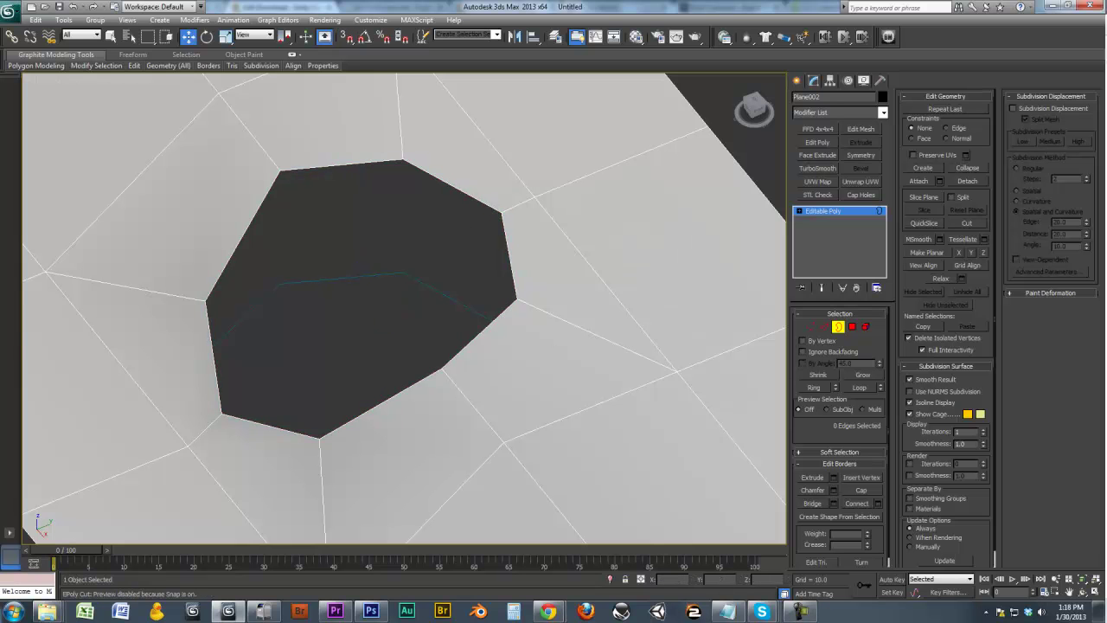
middle_click_drag(731, 168, 774, 171, "alt")
left_click(486, 216)
middle_click_drag(443, 213, 487, 209, "alt")
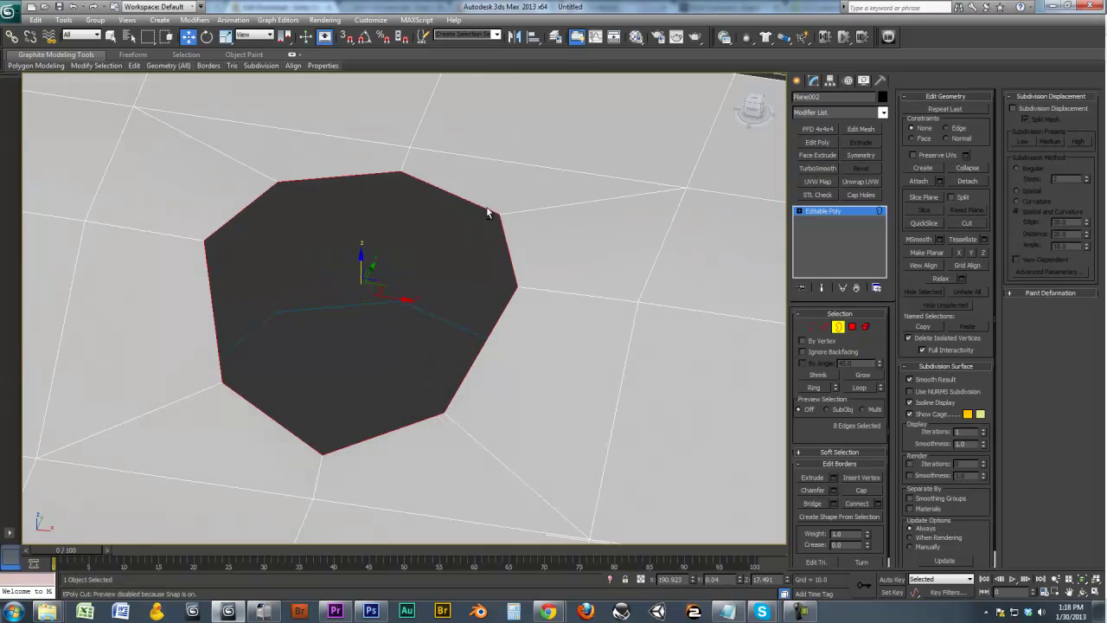
middle_click_drag(540, 238, 497, 282, "alt")
key("e")
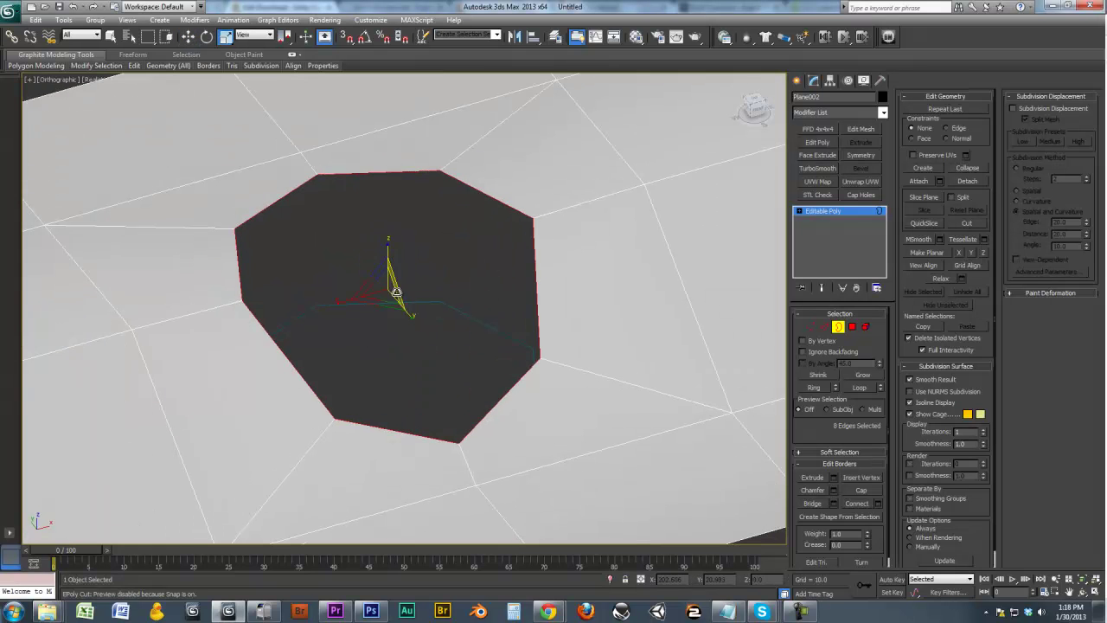
key("r")
left_click_drag(382, 290, 380, 295, "shift")
Extend the hole's border downward along Z to form the inner walls, and leave border editing.
key("w")
middle_click_drag(448, 309, 444, 290, "alt")
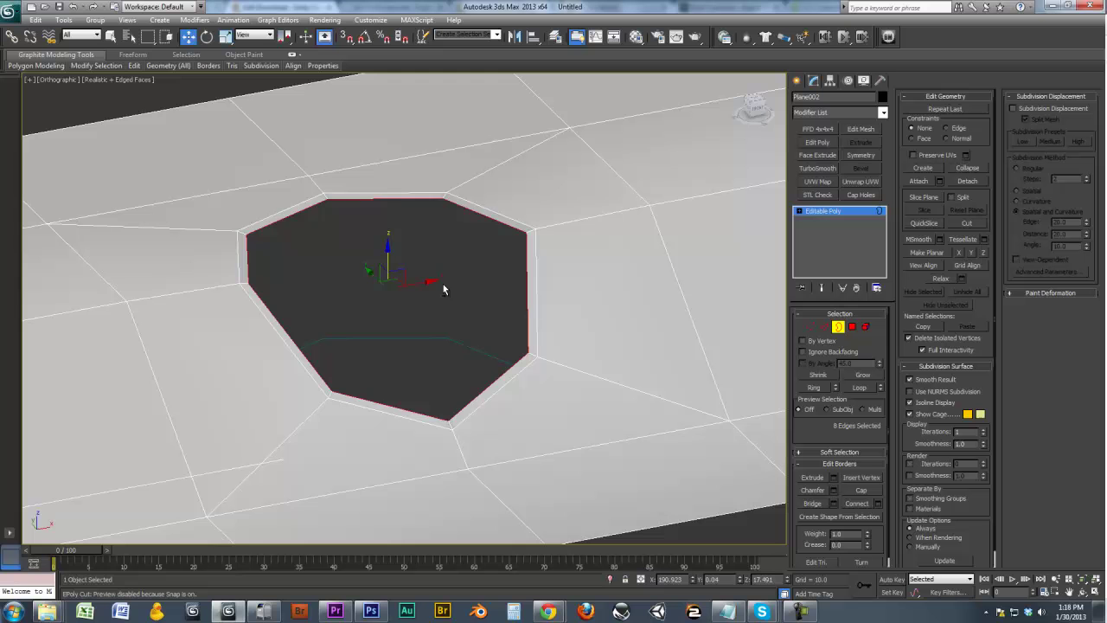
left_click_drag(386, 253, 462, 306)
middle_click_drag(462, 305, 443, 291, "alt")
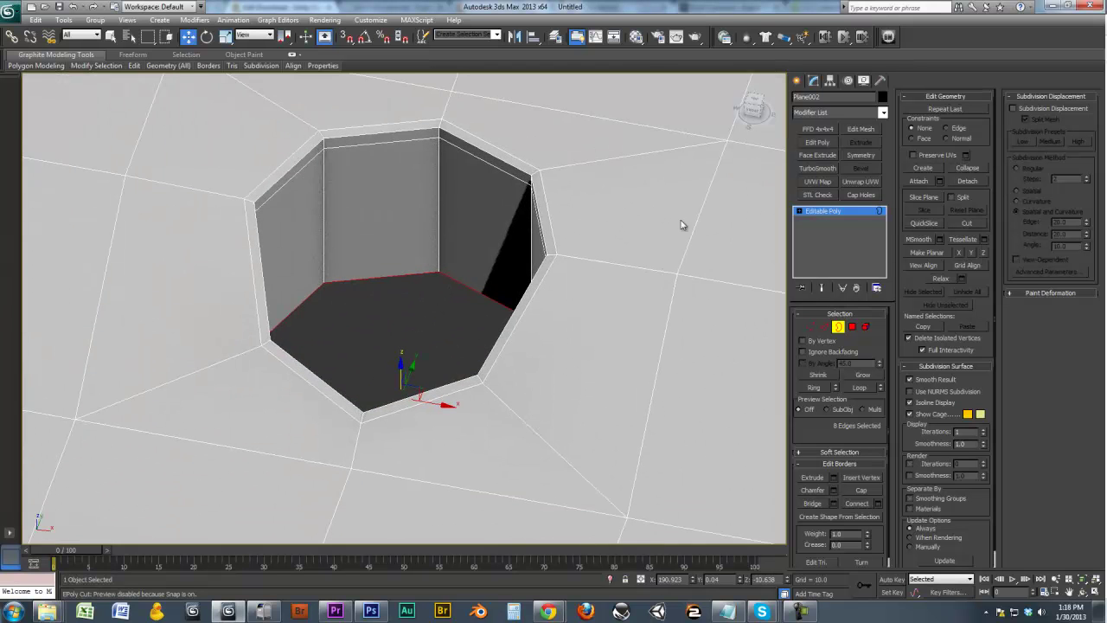
left_click(844, 329)
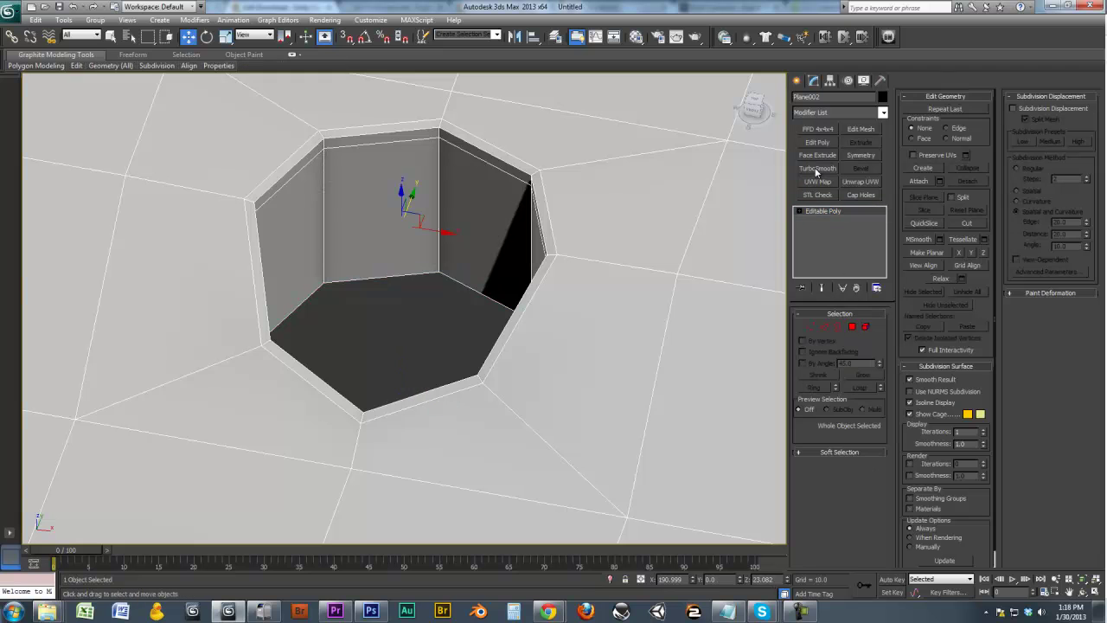
Apply TurboSmooth to the curved plane with 2 iterations and Isoline Display on, and check the hole's roundness from above.
left_click(817, 169)
middle_click_drag(538, 270, 598, 279, "alt")
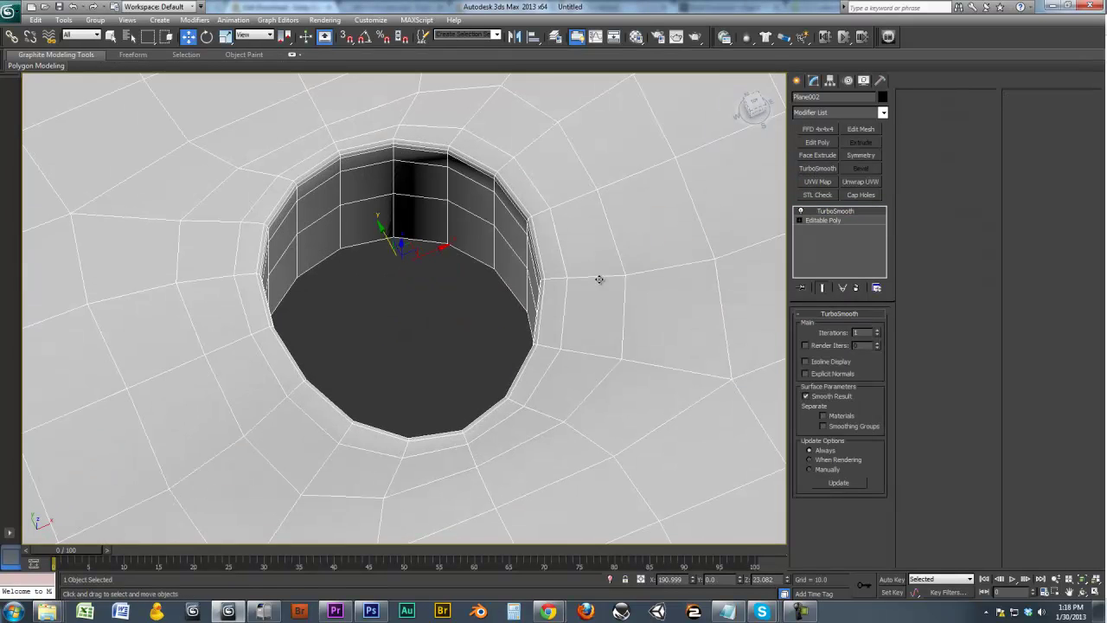
left_click(879, 330)
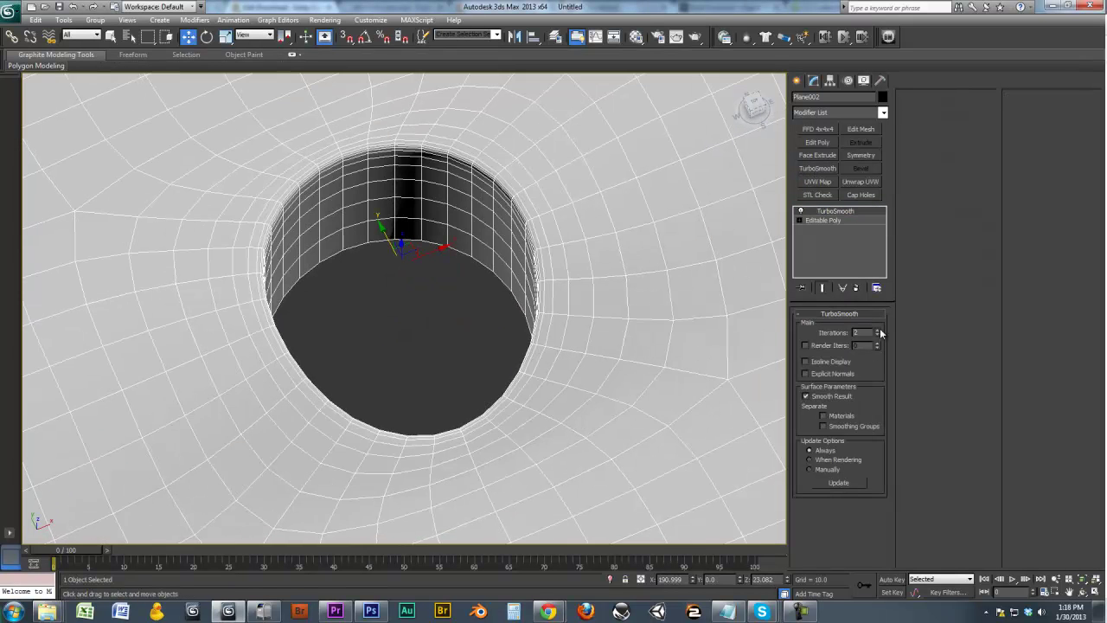
left_click(830, 364)
key("t")
key("z")
middle_click_drag(484, 297, 430, 295, "alt")
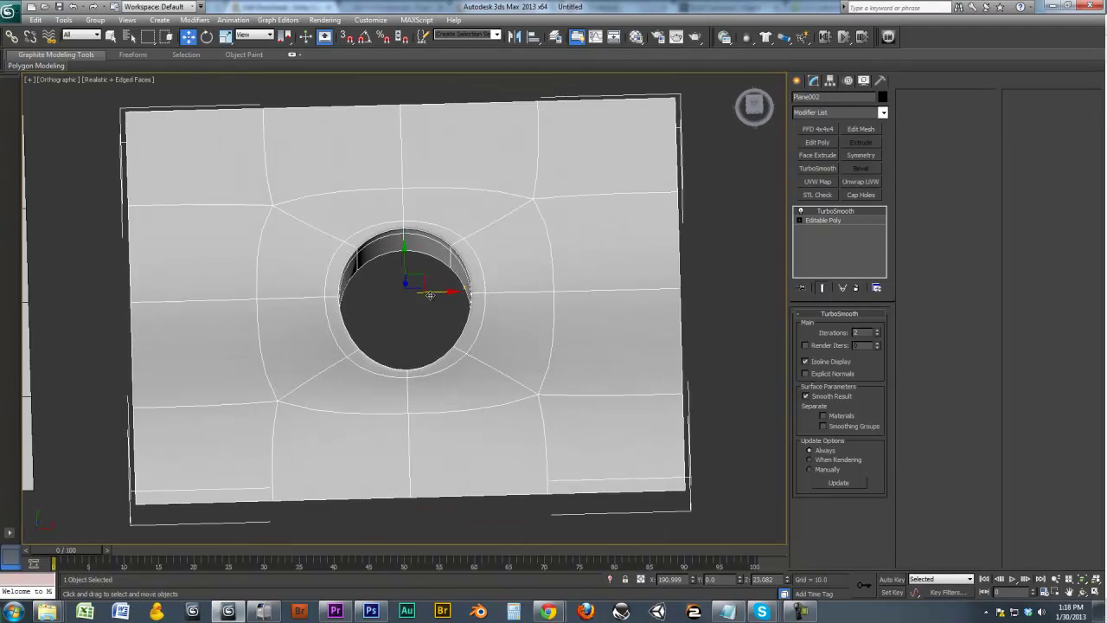
Create a standard cylinder in top view, centred in the curved plane's hole and sized to almost fill it.
left_click(797, 80)
left_click(802, 100)
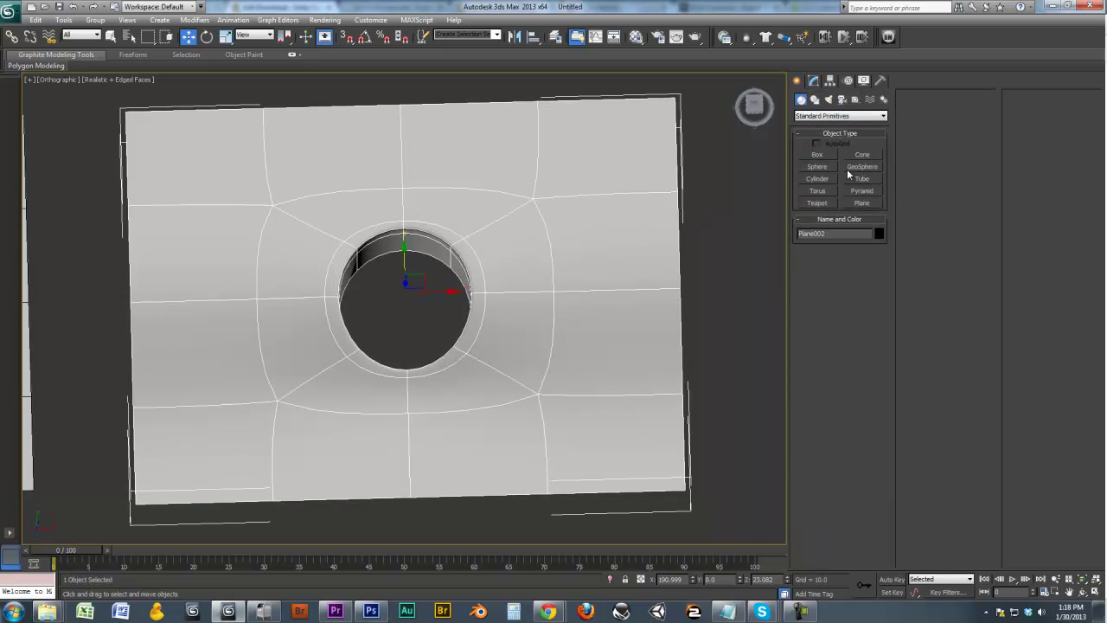
key("t")
left_click_drag(425, 265, 391, 217)
left_click(390, 89)
key("w")
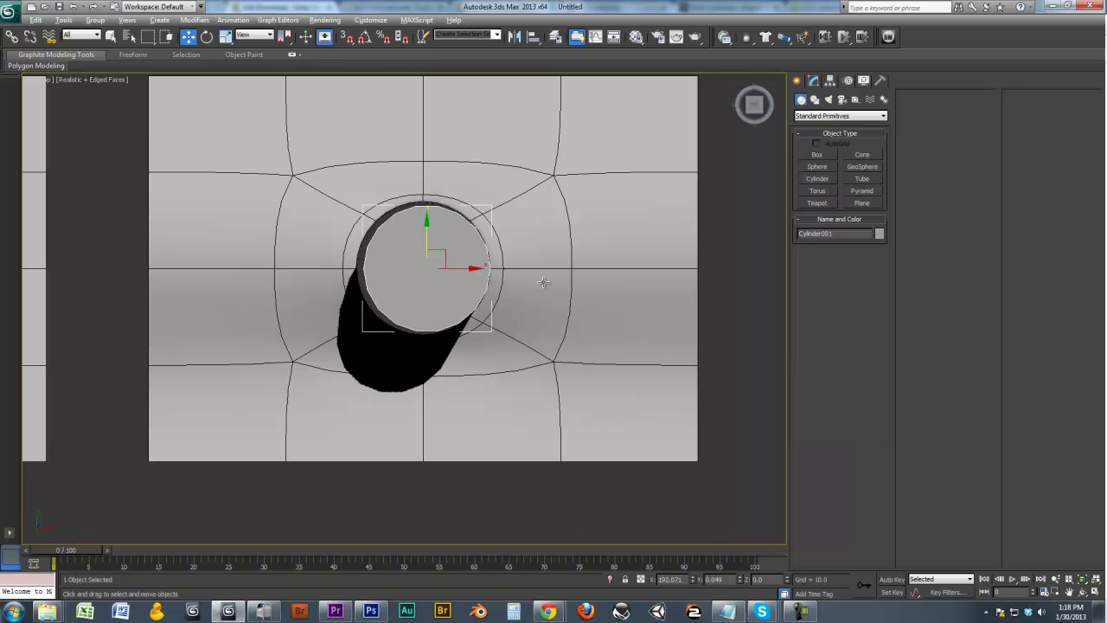
Scale the cylinder along Z into a tall post that passes through the curved plane's hole.
middle_click_drag(546, 285, 470, 265, "alt")
key("e")
key("r")
left_click_drag(438, 323, 431, 258)
mouse_move(480, 336)
middle_mouse_down("alt")
mouse_move(565, 313)
mouse_move(411, 348)
mouse_move(476, 349)
mouse_move(486, 317)
mouse_move(440, 278)
mouse_move(445, 359)
mouse_move(512, 307)
mouse_move(475, 336)
middle_mouse_up("alt")
scroll(411, 348, "down", 4)
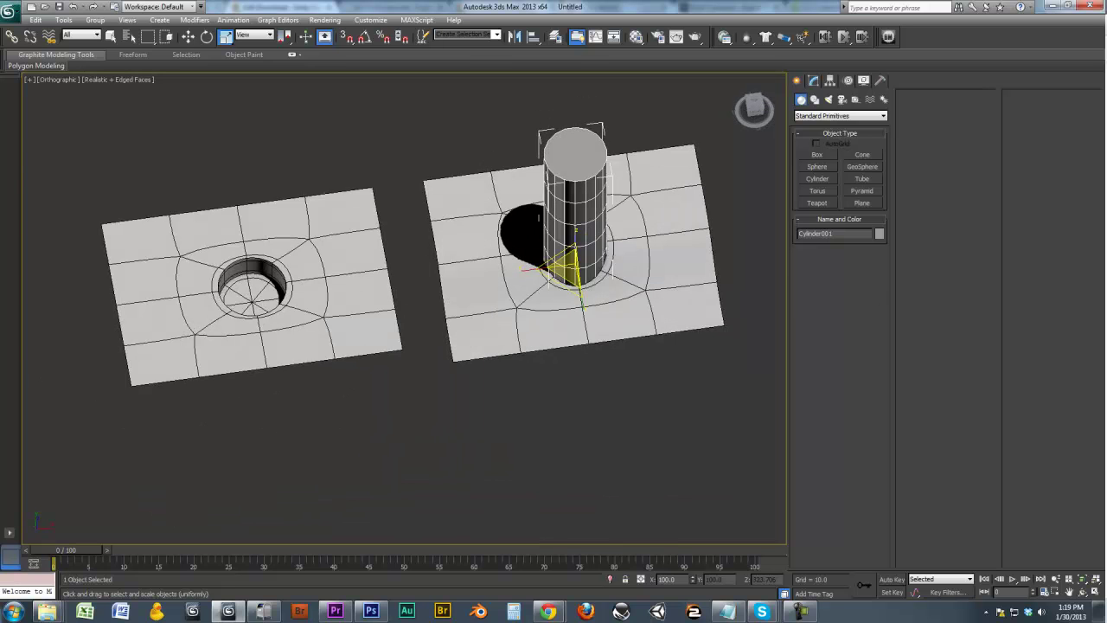